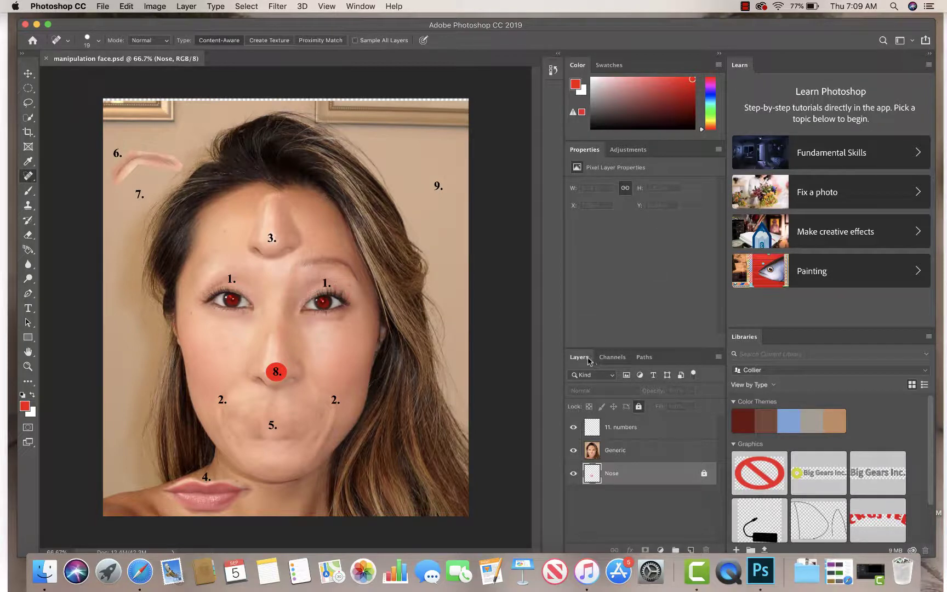
Browse the panel list and a top-right menu, closing them without changes.
click(366, 7)
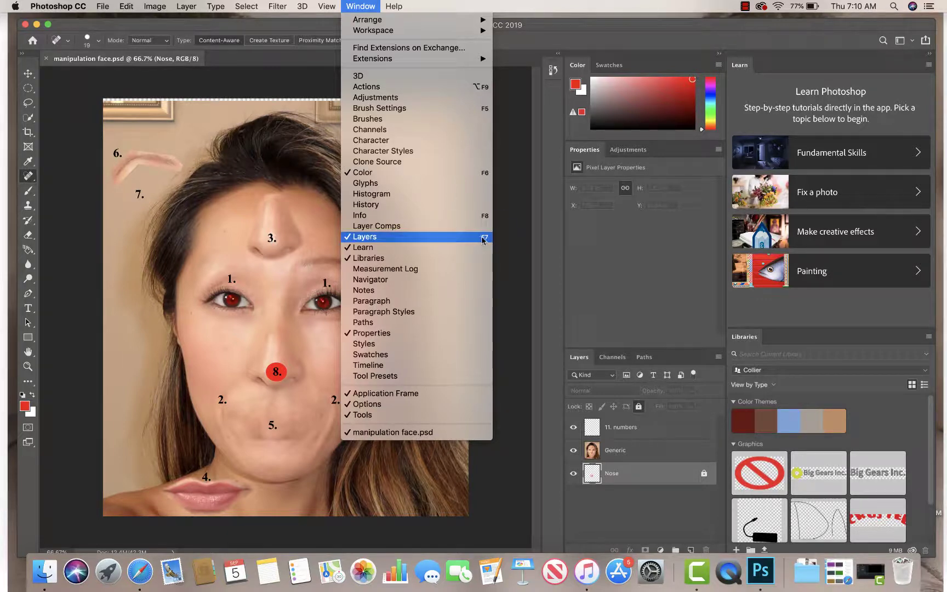
click(588, 255)
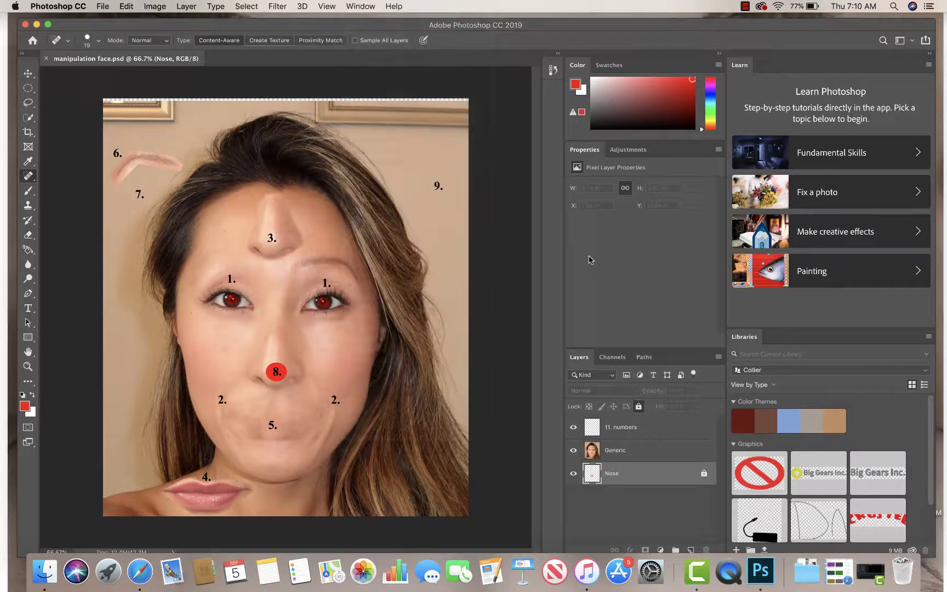
click(761, 6)
click(778, 28)
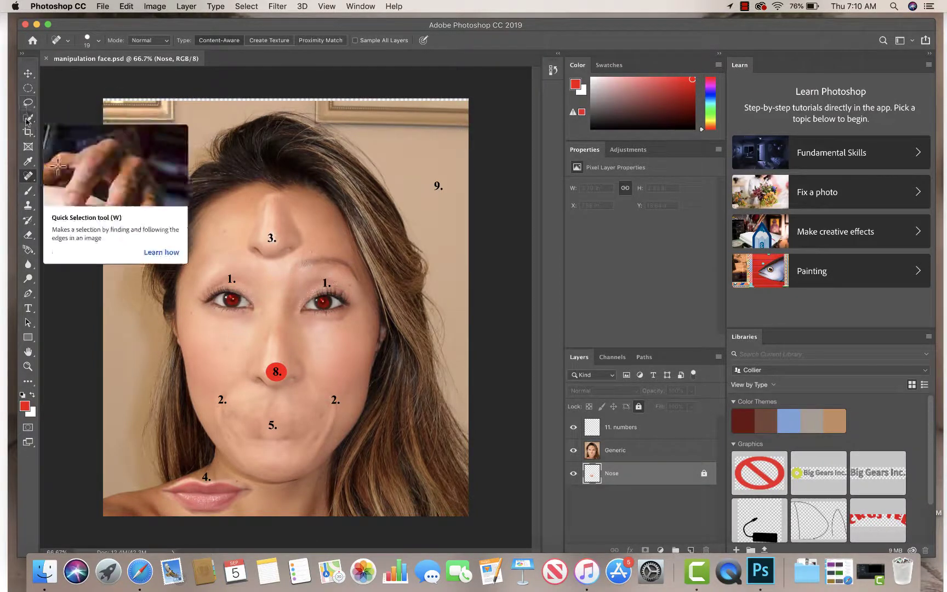
Try the Red Eye Tool on the left pupil and dismiss the locked-layer warning.
click(27, 175)
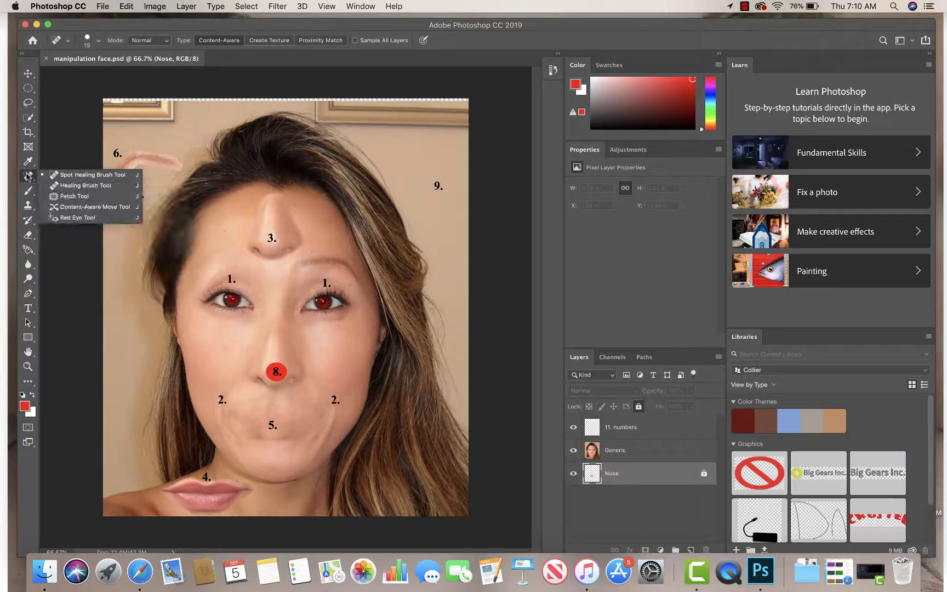
click(73, 217)
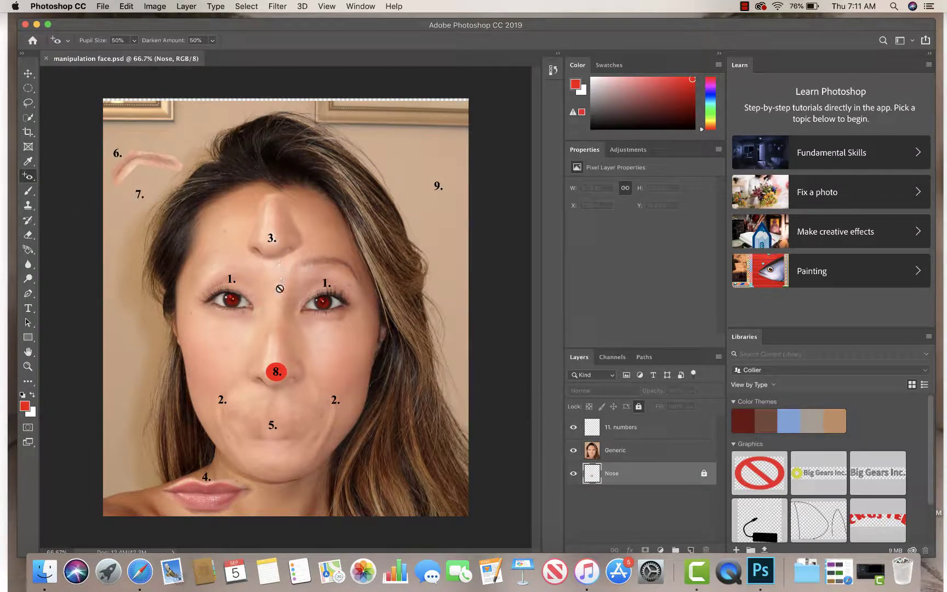
click(231, 302)
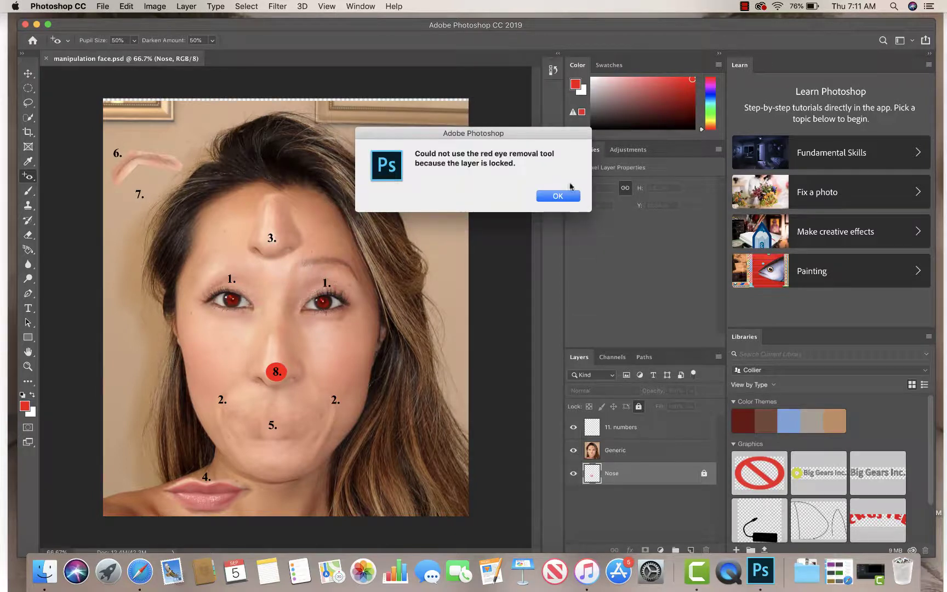
click(564, 195)
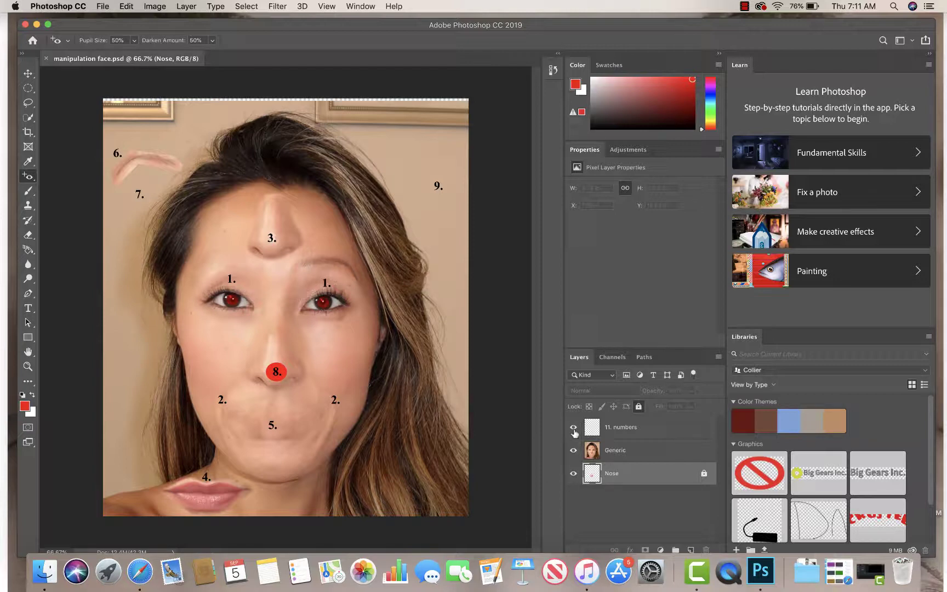
Toggle the numbers layer's visibility and make the Generic photo layer active.
click(573, 427)
click(573, 427)
click(573, 450)
click(573, 451)
click(623, 453)
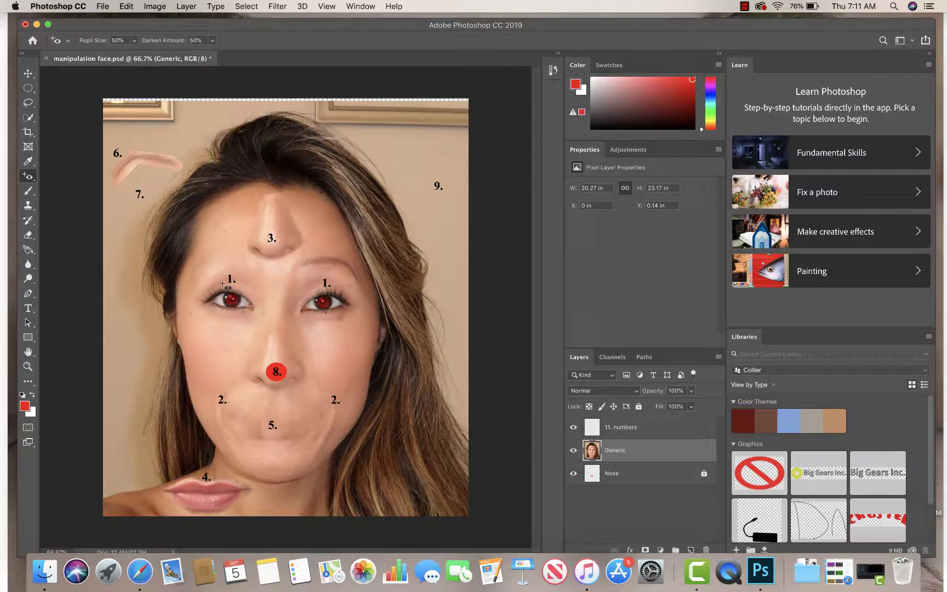
Remove the red from the left and right pupils, redoing the left one.
drag(221, 280, 256, 327)
key(super+z)
click(232, 301)
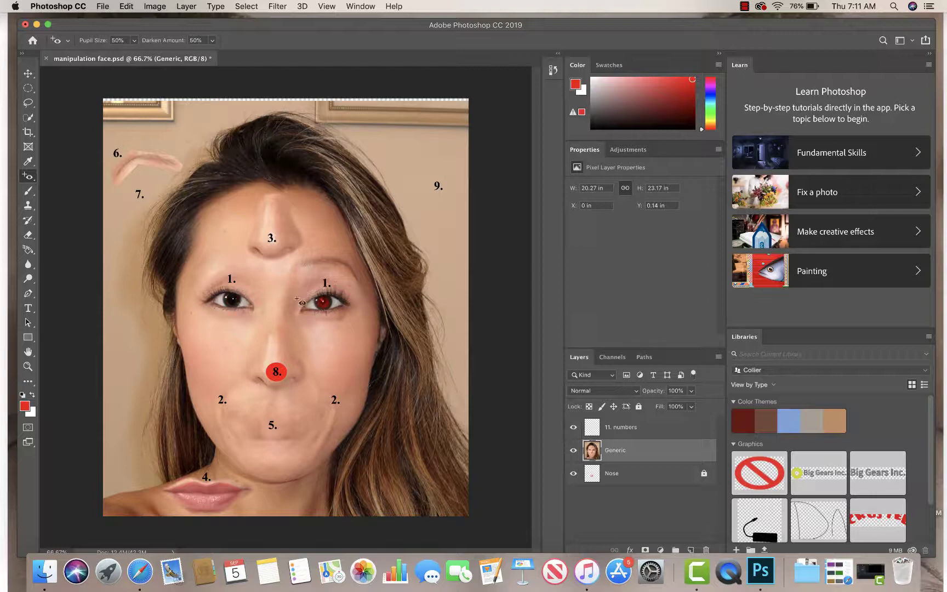
click(324, 302)
Select the Spot Healing Brush and heal the marks down the right cheek.
click(29, 177)
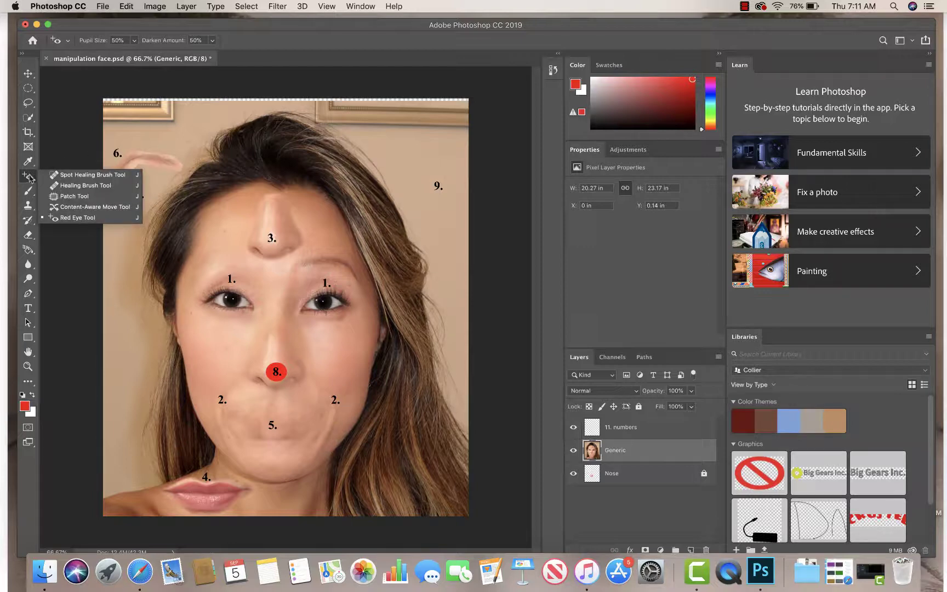
click(82, 174)
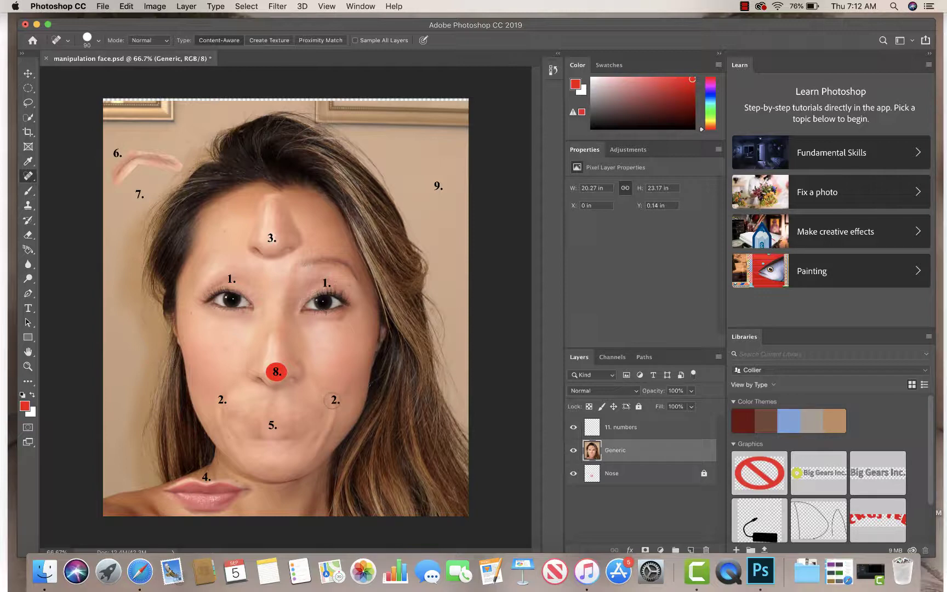
click(27, 177)
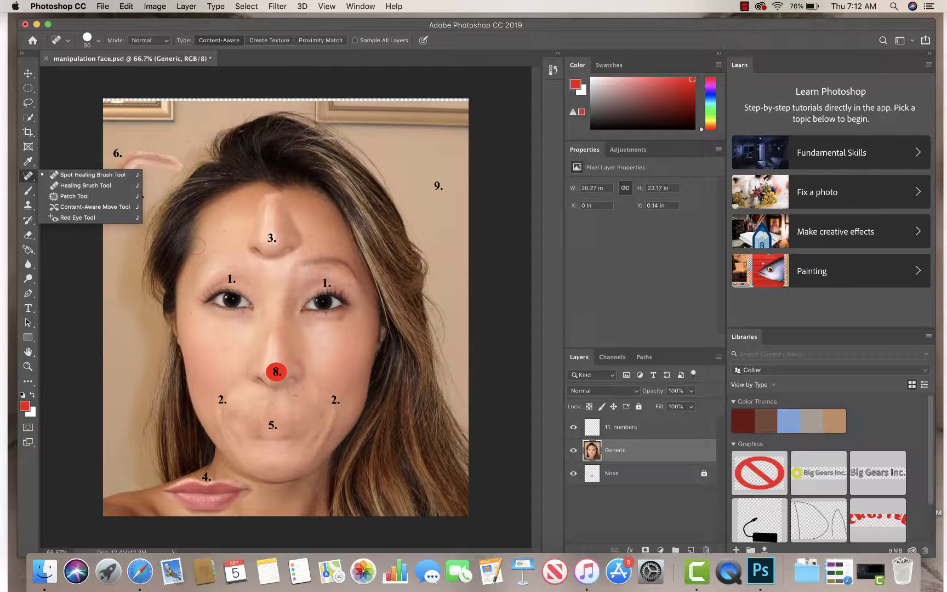
drag(330, 394, 308, 456)
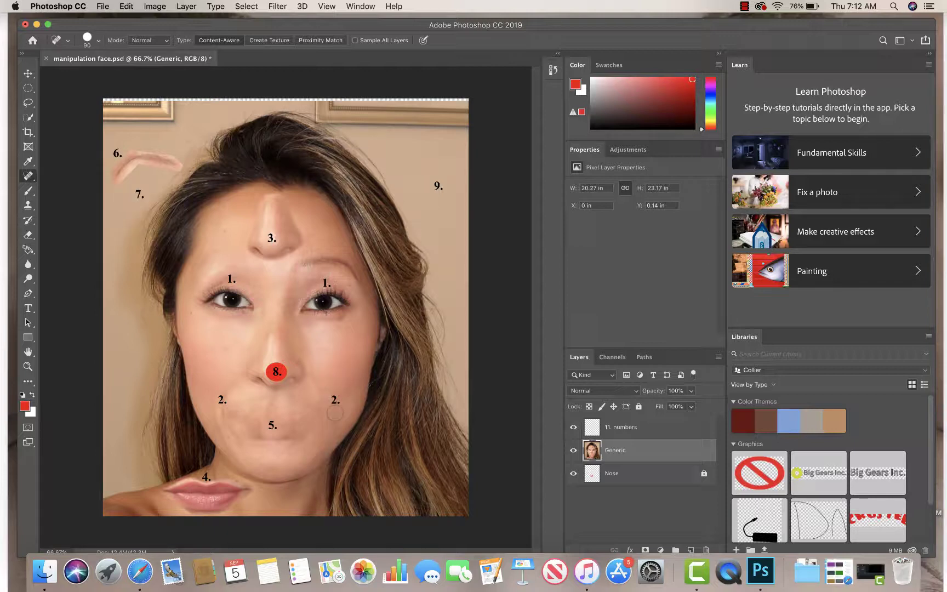
drag(336, 391, 320, 419)
click(333, 419)
click(311, 445)
Smooth the left cheek, touch up the right cheek near mark 2, and heal the forehead mole at size 50.
mouse_move(233, 400)
mouse_down()
mouse_move(222, 419)
mouse_move(227, 439)
mouse_up()
mouse_move(224, 416)
mouse_down()
mouse_move(230, 441)
mouse_move(233, 423)
mouse_move(237, 433)
mouse_move(230, 441)
mouse_up()
drag(225, 430, 236, 446)
drag(318, 431, 333, 411)
drag(332, 394, 320, 415)
key(bracketleft)
key(bracketleft)
key(bracketleft)
key(bracketleft)
click(225, 232)
Patch the forehead bump at mark 3 with clean cheek skin, then deselect.
click(29, 176)
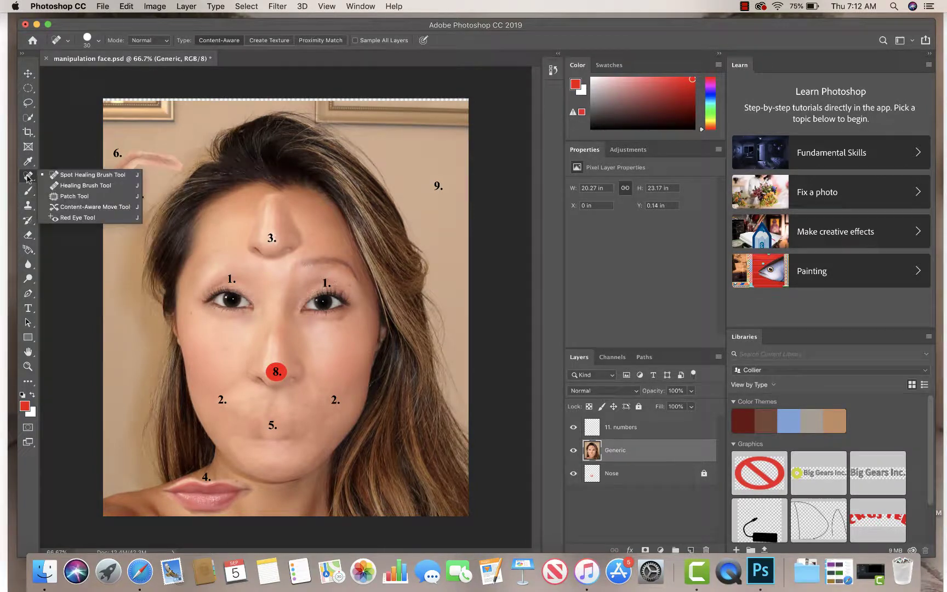
click(67, 196)
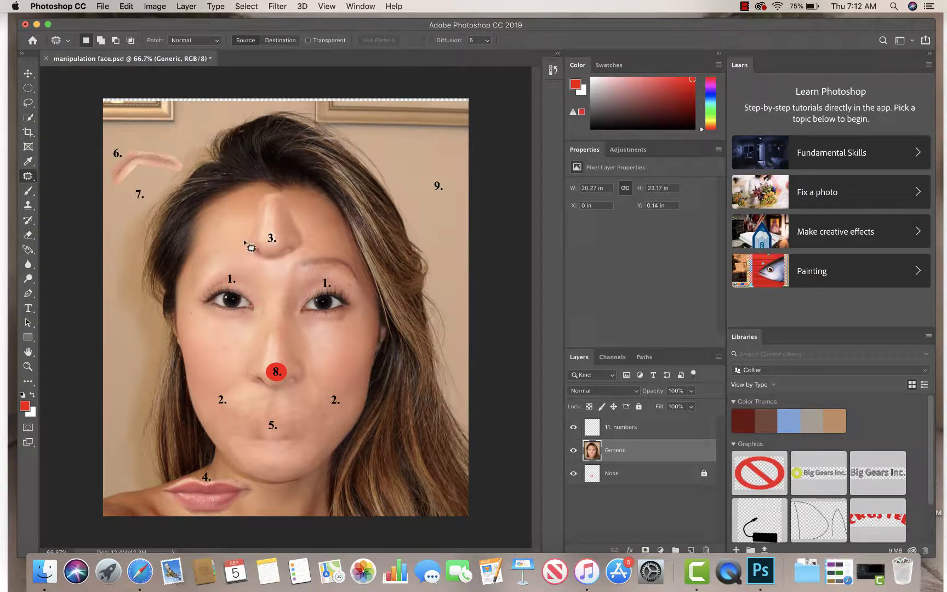
drag(314, 235, 305, 261)
click(262, 266)
mouse_move(263, 194)
mouse_down()
mouse_move(247, 256)
mouse_move(309, 257)
mouse_move(312, 237)
mouse_move(289, 201)
mouse_move(264, 194)
mouse_up()
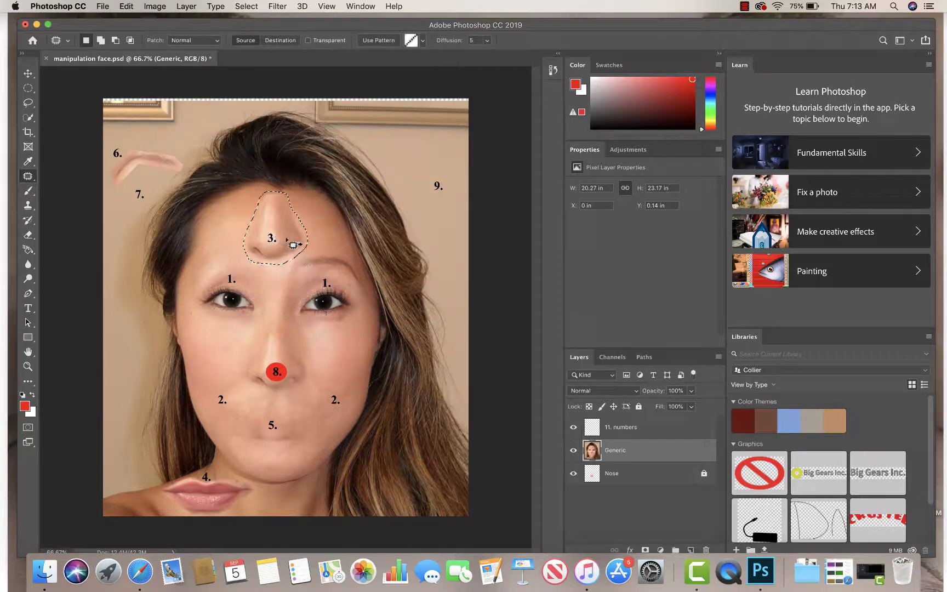
drag(290, 242, 236, 353)
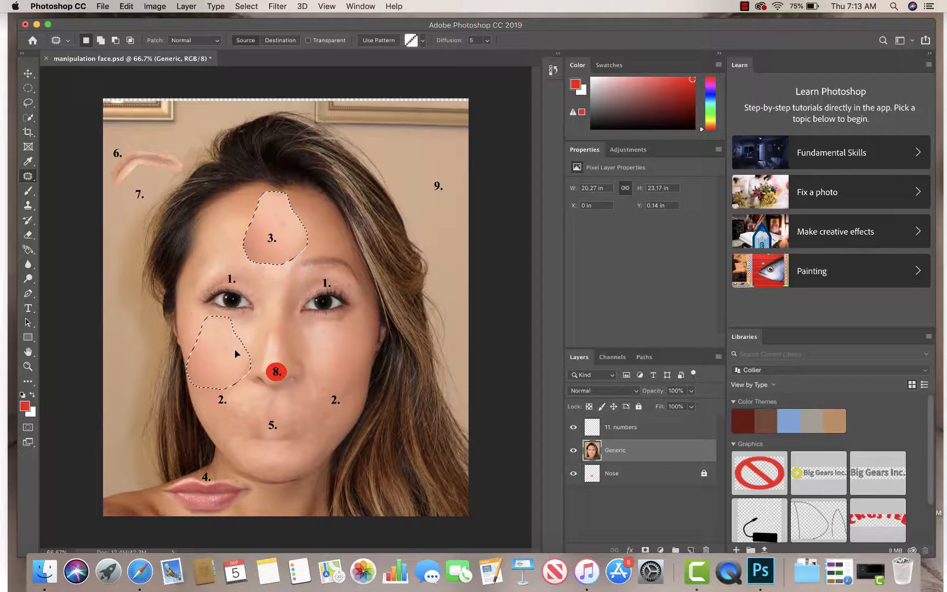
drag(237, 354, 239, 352)
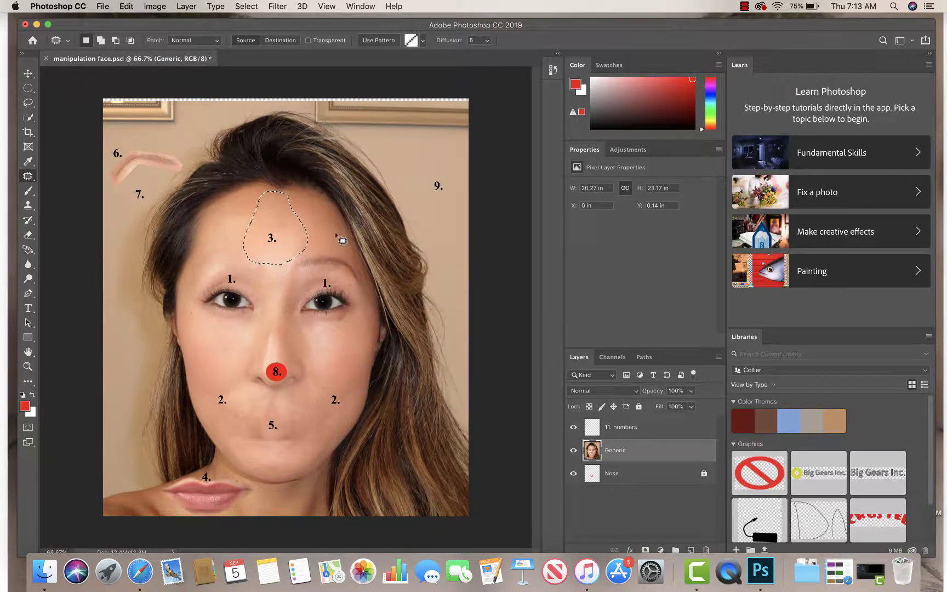
key(super+d)
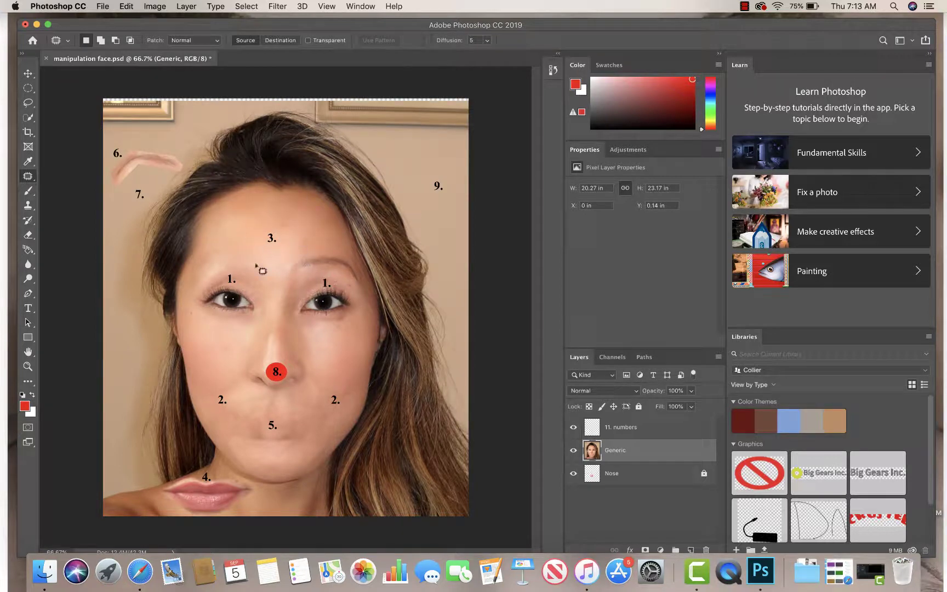
Spot-heal the remaining forehead blemishes around mark 3 until the skin is even.
right_click(26, 180)
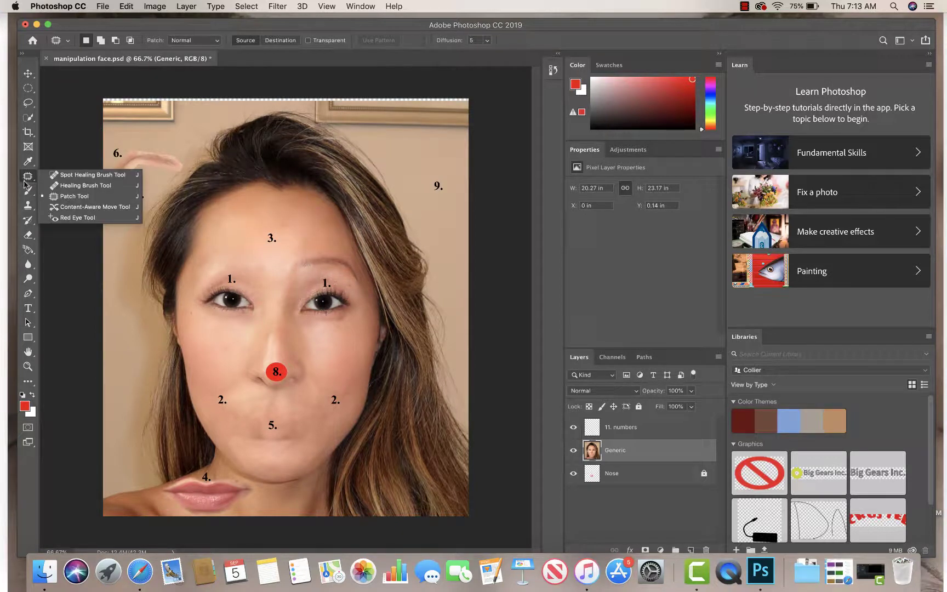
click(60, 174)
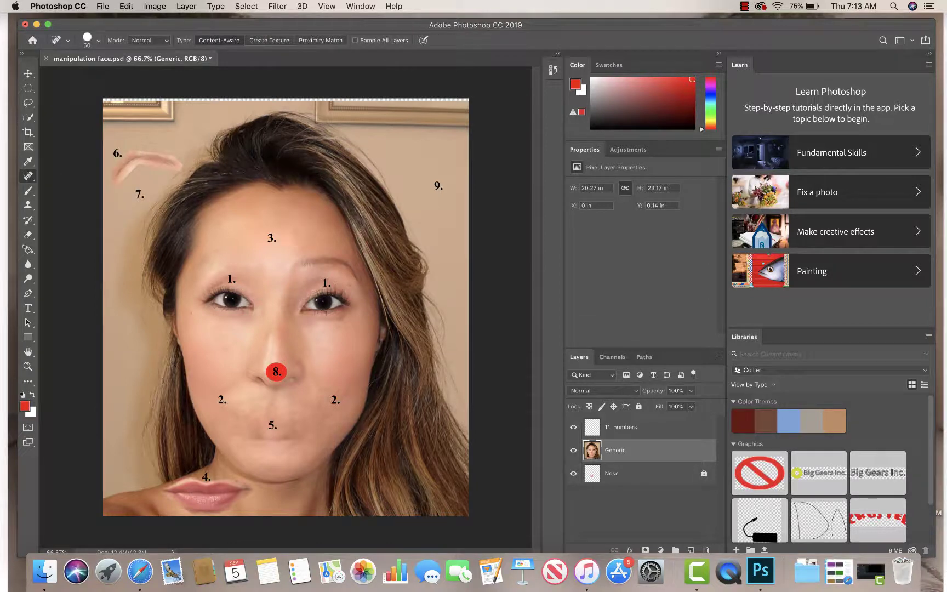
mouse_move(305, 241)
mouse_down()
mouse_move(302, 251)
mouse_move(305, 239)
mouse_move(305, 247)
mouse_move(279, 228)
mouse_move(245, 247)
mouse_up()
drag(258, 211, 270, 204)
click(274, 197)
Outline the lips at mark 4 and shift them slightly higher with Content-Aware Move.
right_click(29, 176)
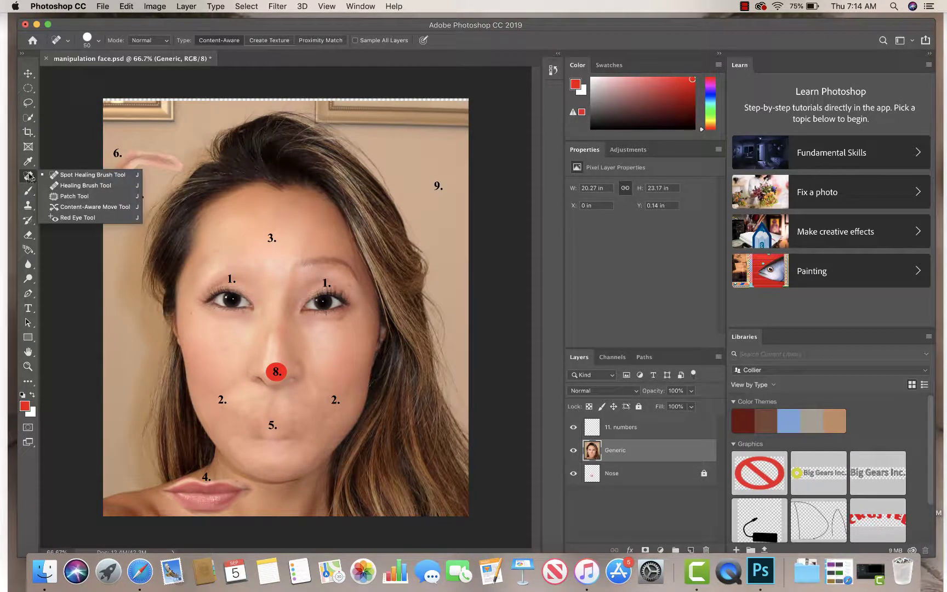
click(90, 210)
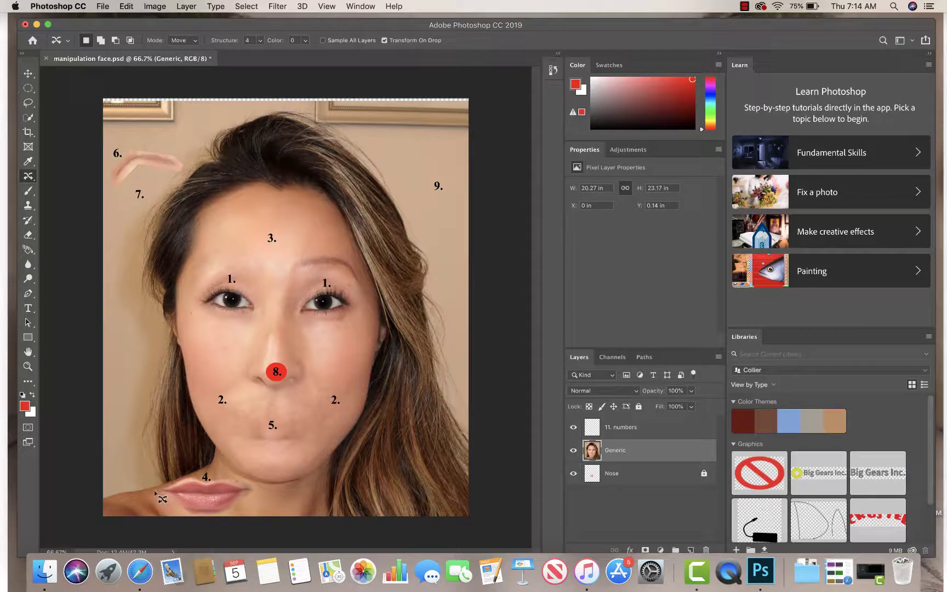
mouse_move(235, 509)
mouse_down()
mouse_move(179, 512)
mouse_move(156, 496)
mouse_move(199, 477)
mouse_move(252, 481)
mouse_move(248, 504)
mouse_move(204, 522)
mouse_up()
drag(197, 462, 195, 458)
click(246, 7)
click(245, 6)
click(245, 7)
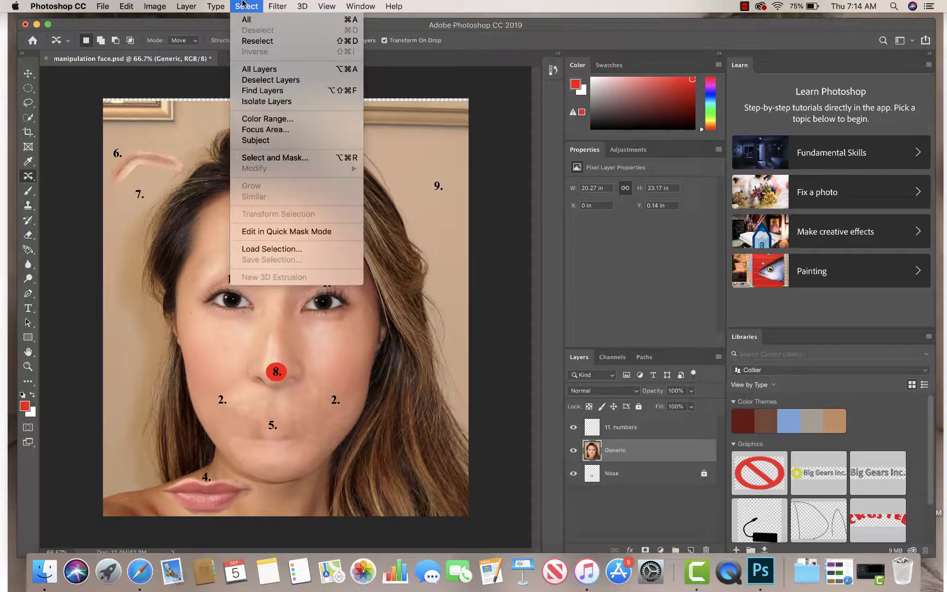
Load the saved 'lips' channel as the active selection.
click(272, 250)
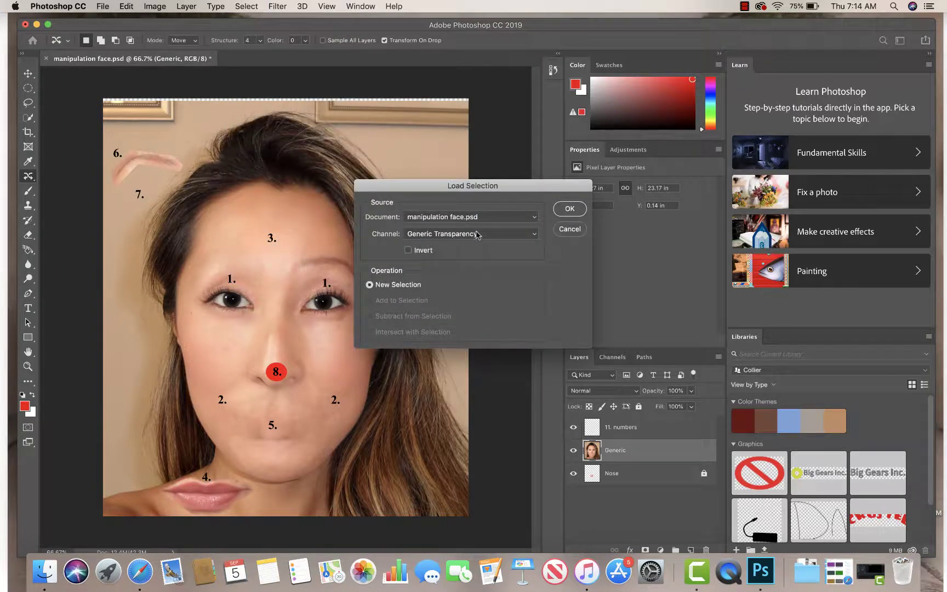
click(476, 237)
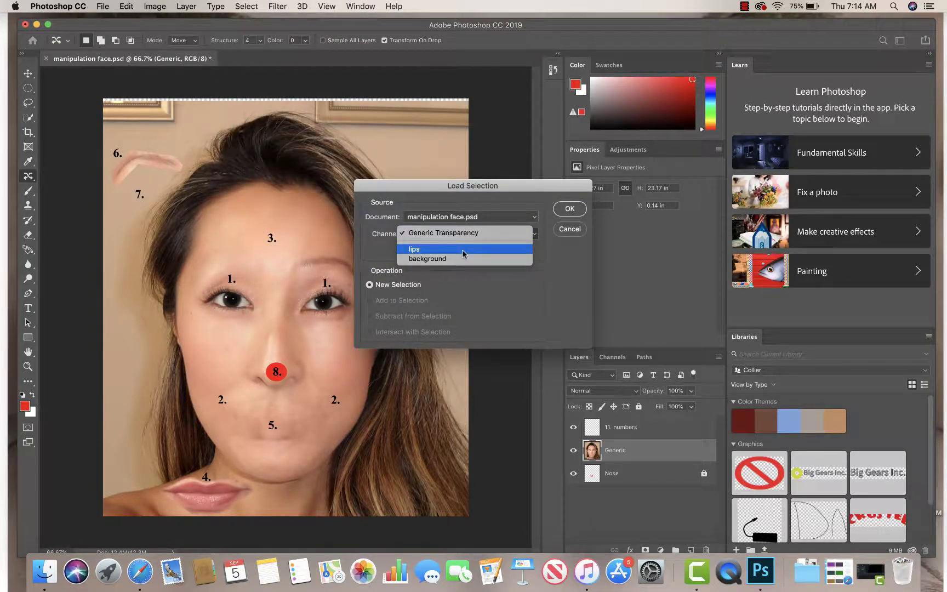
click(463, 249)
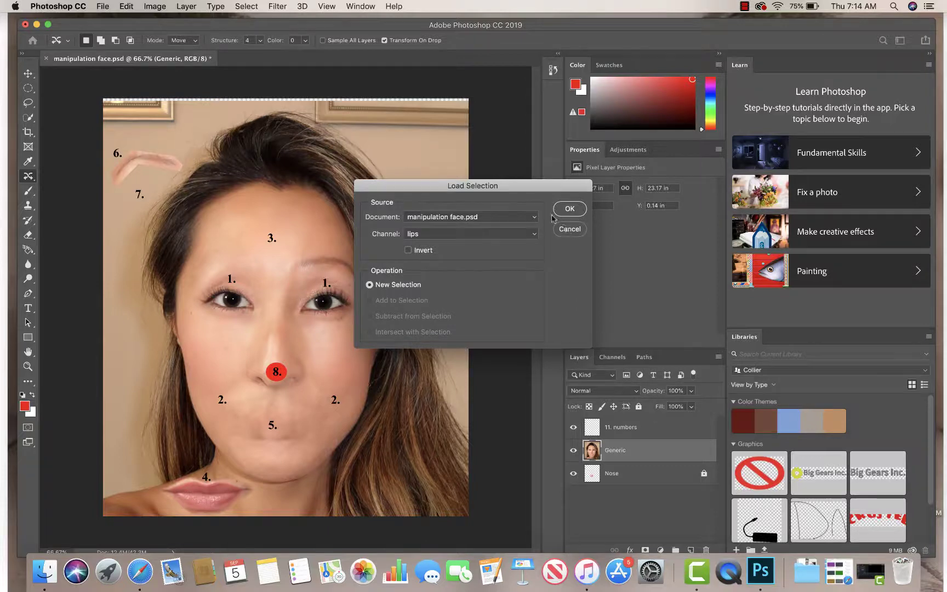
click(569, 209)
click(247, 6)
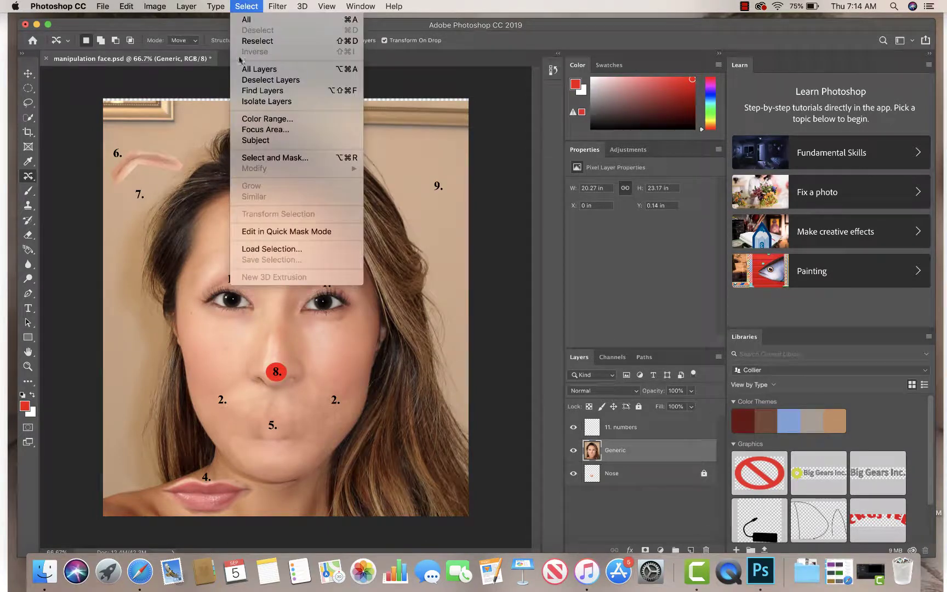
click(271, 252)
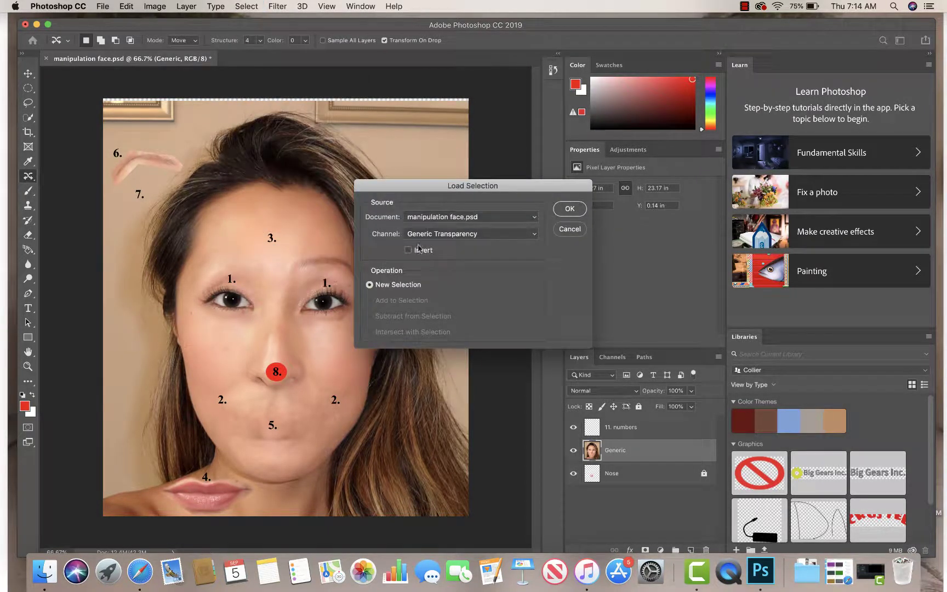
click(423, 236)
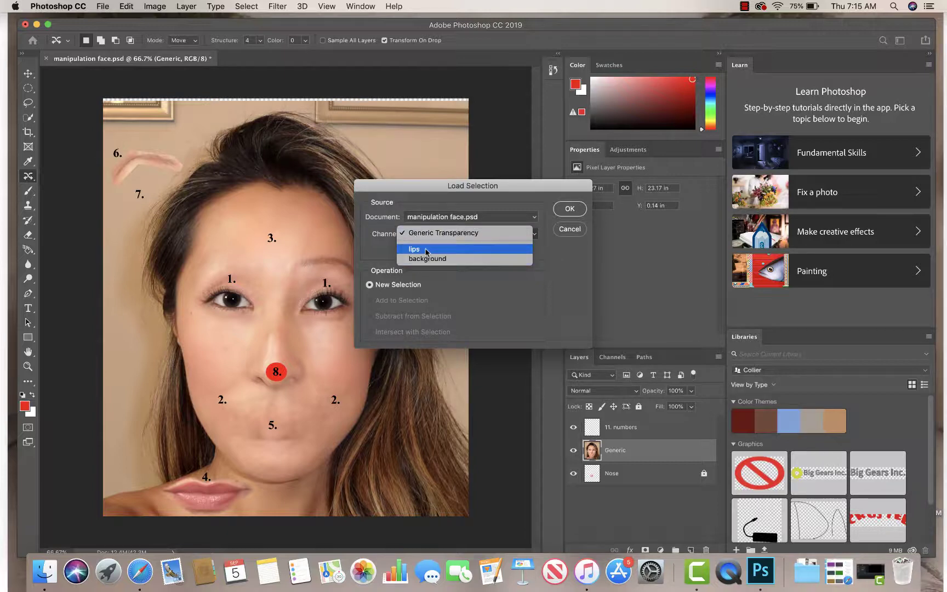
click(426, 249)
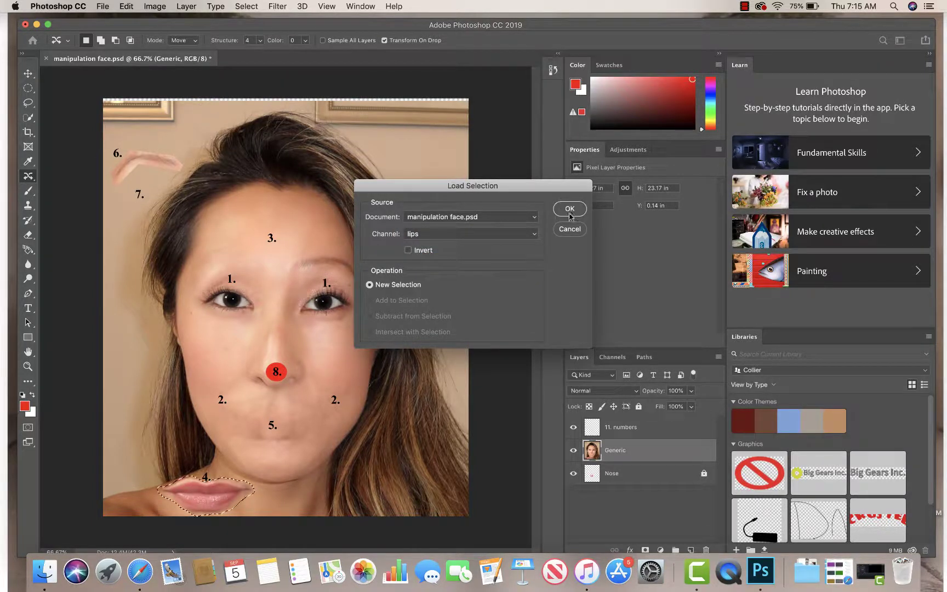
click(570, 208)
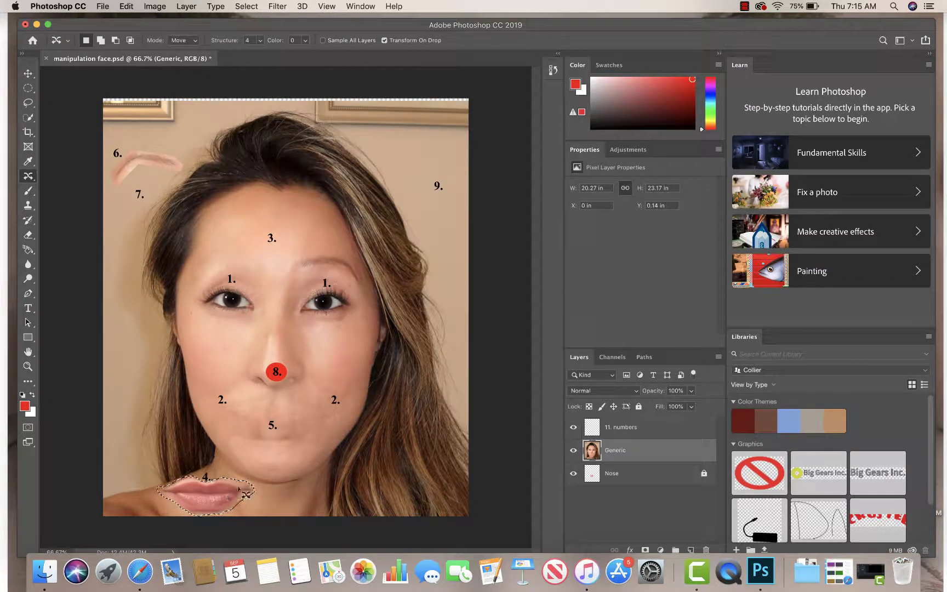
In Move mode, drag the lips from the chin up to the mouth at mark 5 and commit.
click(192, 40)
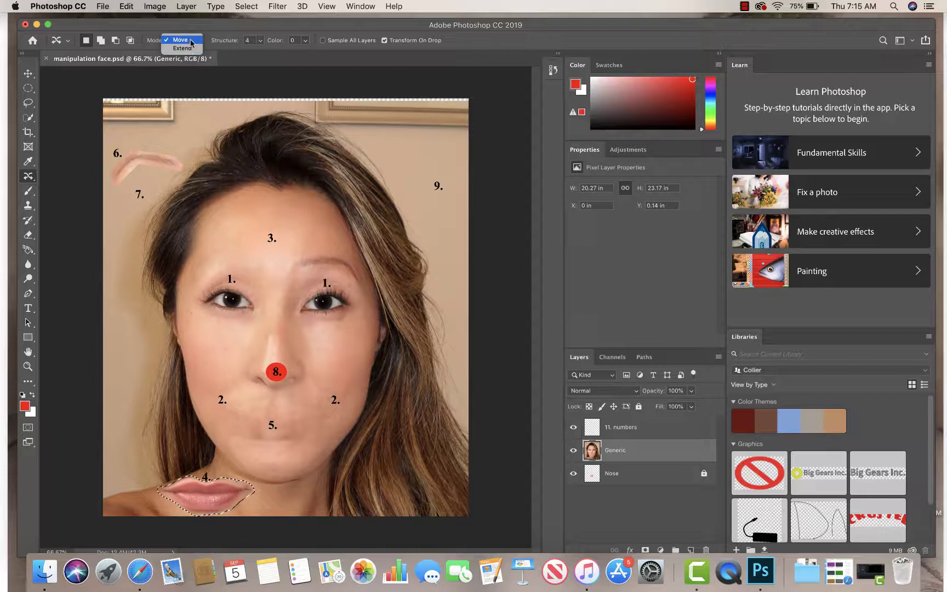
click(70, 30)
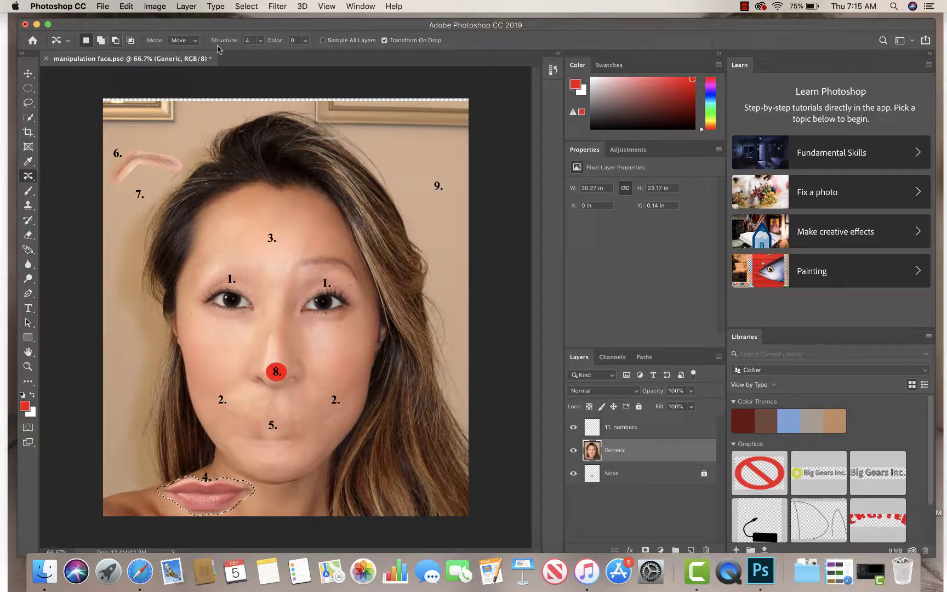
click(186, 41)
click(183, 40)
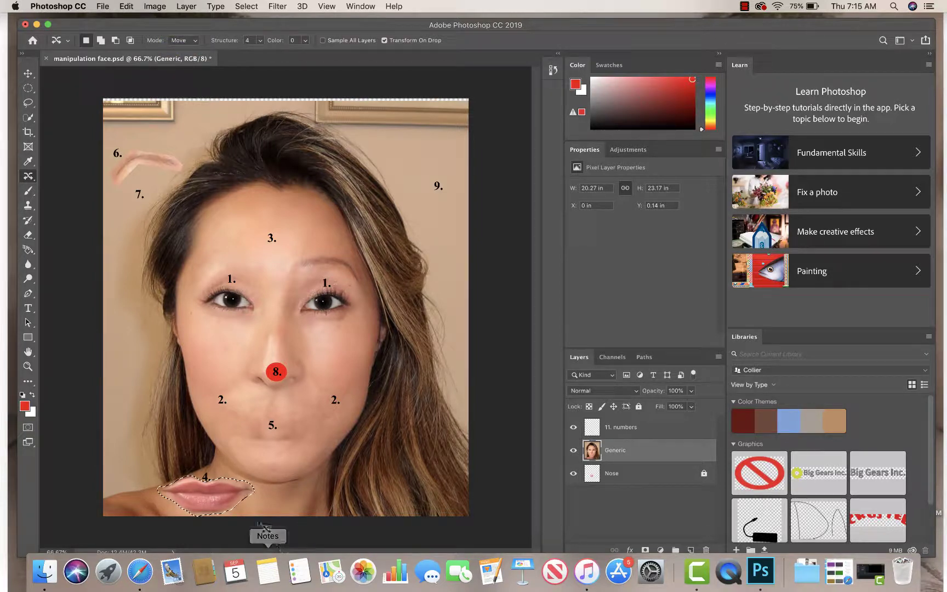
drag(212, 500, 279, 421)
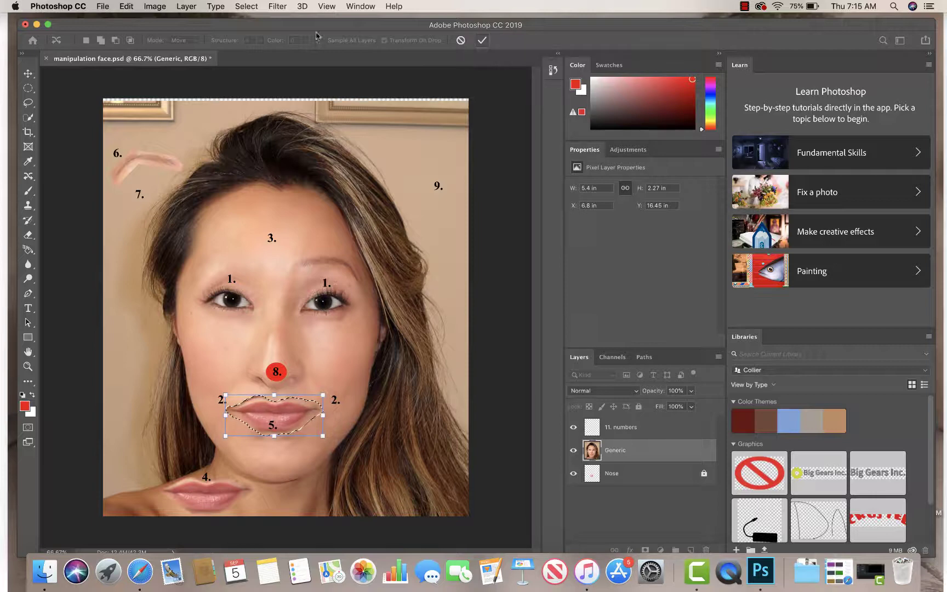
click(482, 42)
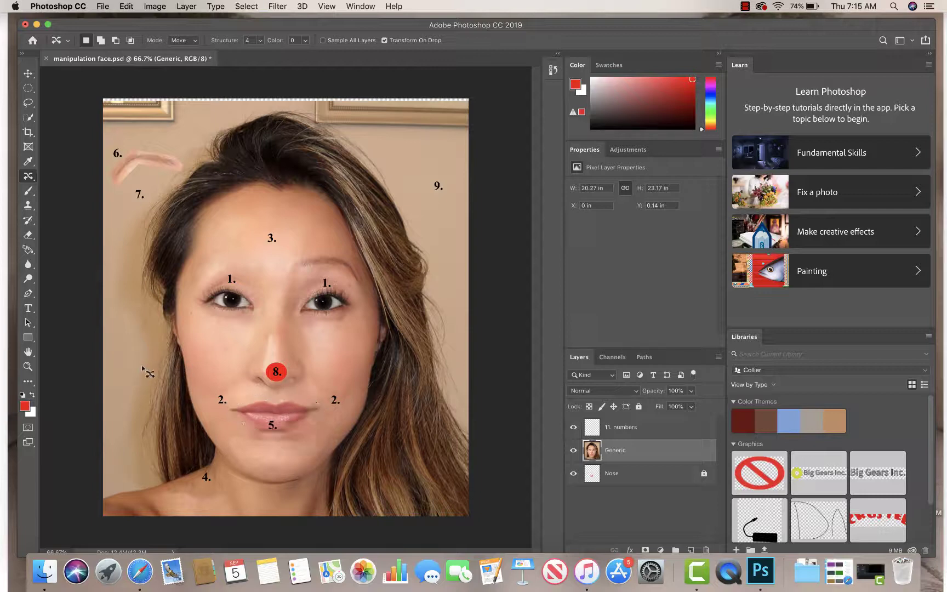
Open the Select menu and layer options, then dismiss them without changes.
click(247, 7)
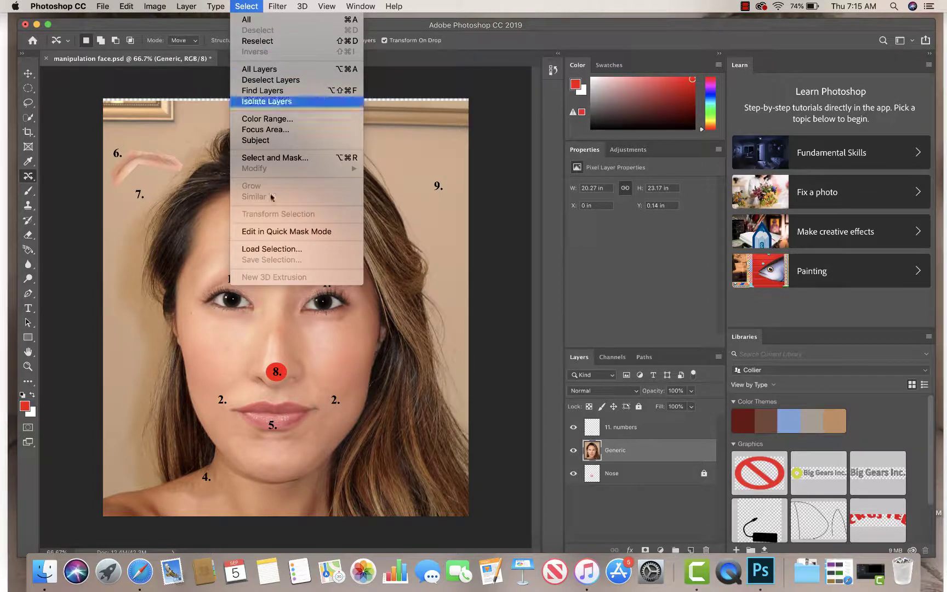
right_click(198, 359)
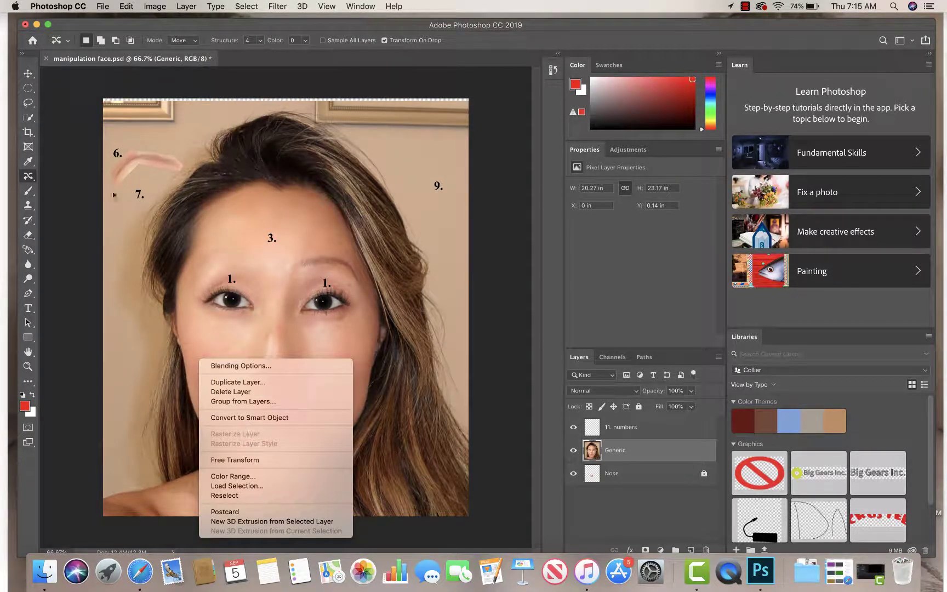
click(30, 90)
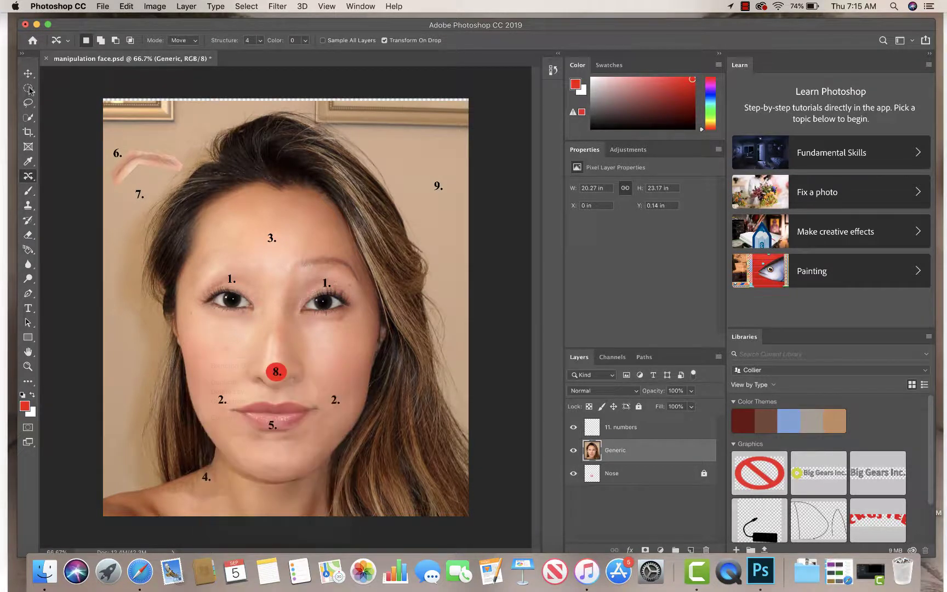
Spot-heal the dark neck spot near label 4 with repeated dabs.
right_click(28, 176)
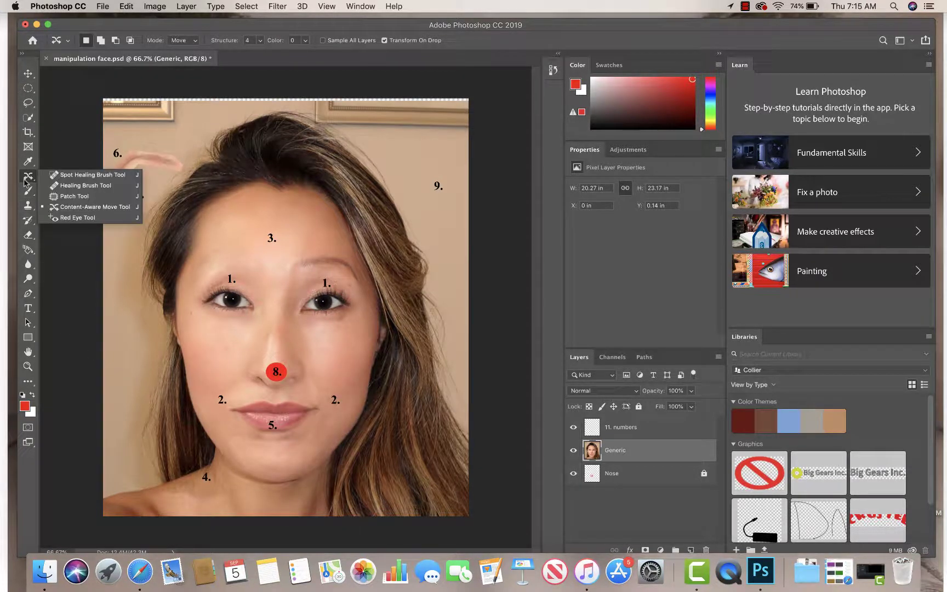
click(63, 175)
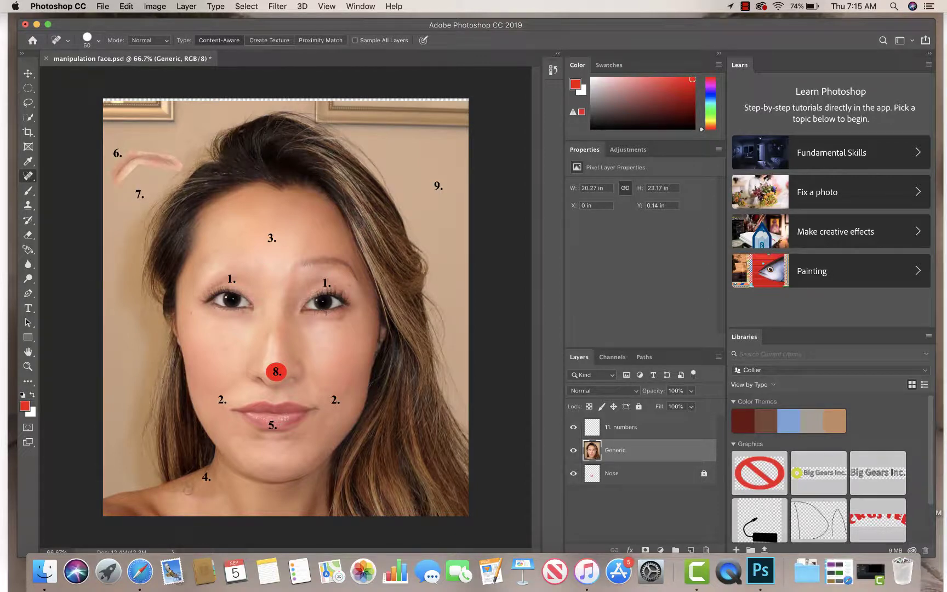
click(190, 486)
click(187, 487)
click(192, 483)
click(188, 482)
click(195, 482)
click(198, 479)
click(188, 486)
click(193, 483)
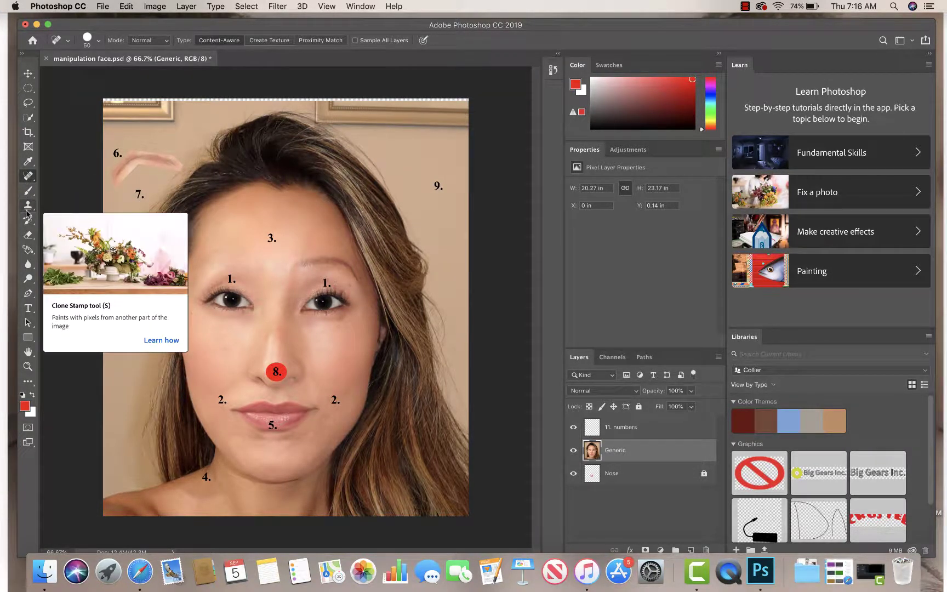
Pick the Clone Stamp, shrink the brush from 1200 to 51 px, and clone the eyebrow near label 6.
click(29, 207)
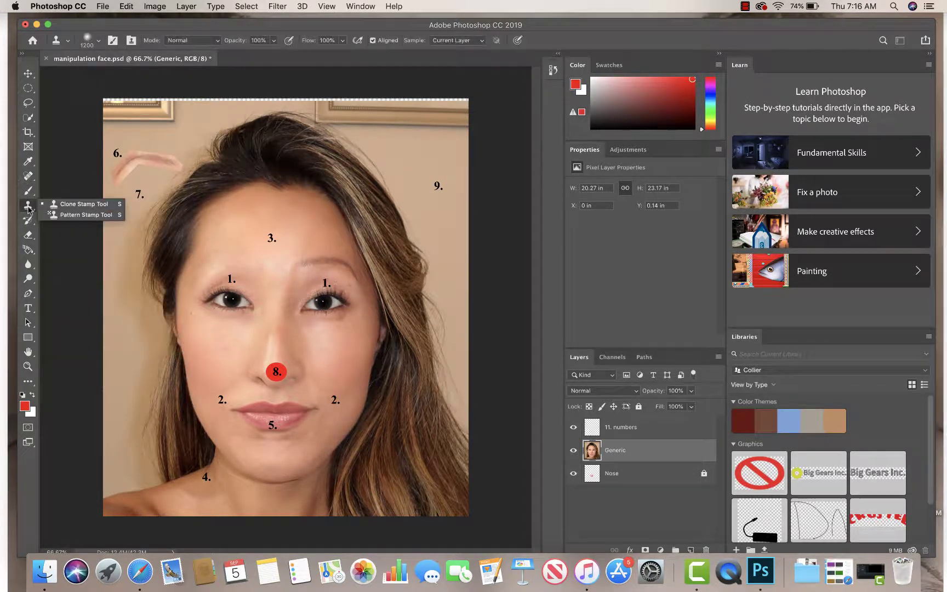
click(78, 205)
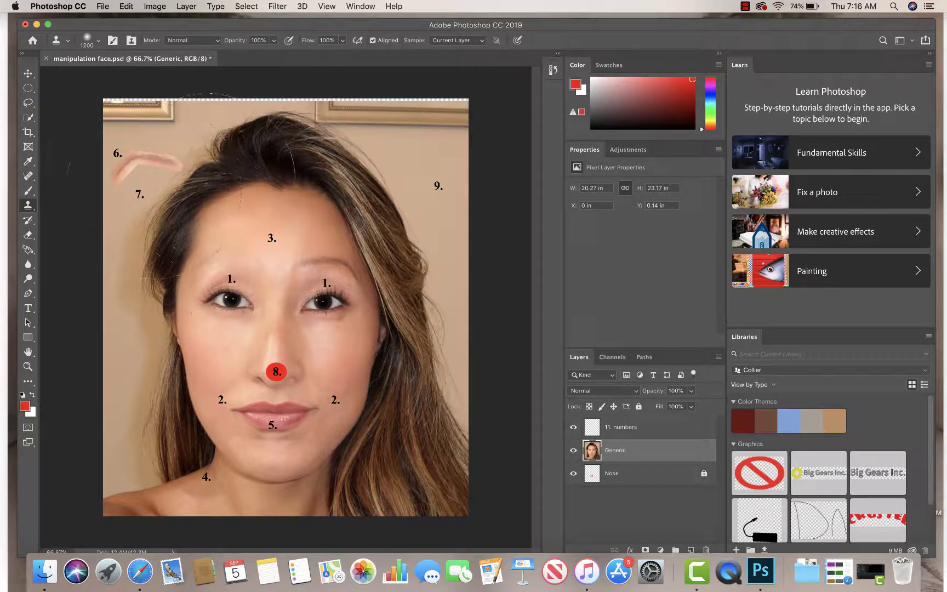
click(99, 41)
drag(145, 77, 107, 79)
key(Return)
mouse_move(117, 175)
mouse_down()
mouse_move(141, 157)
mouse_move(170, 159)
mouse_move(152, 160)
mouse_up()
Sample the eyebrow's left end as clone source and paint brow texture above the left eyebrow at brush size 125.
alt+click(117, 177)
mouse_move(118, 177)
mouse_down()
mouse_move(122, 171)
mouse_move(117, 183)
mouse_up()
key(bracketright)
key(bracketright)
key(bracketright)
key(bracketright)
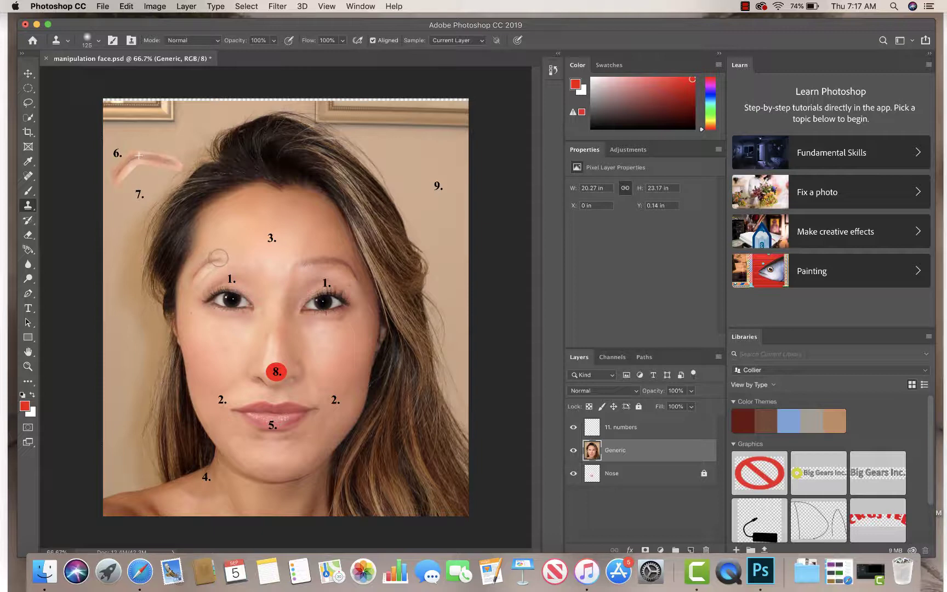
drag(230, 257, 246, 265)
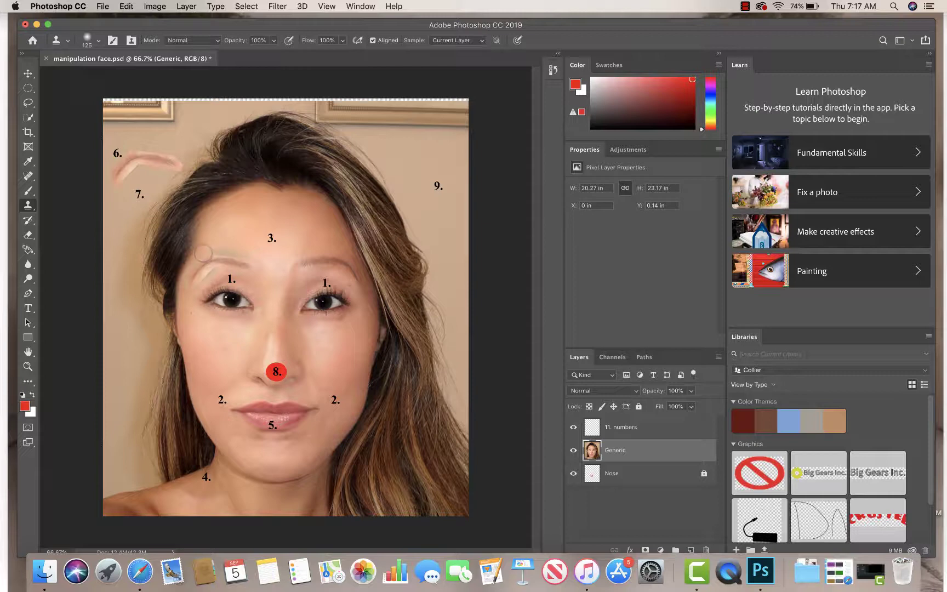
Resize the brush to 60, finish cloning over the left brow, and cover the dark spot between the brows.
drag(209, 266, 249, 263)
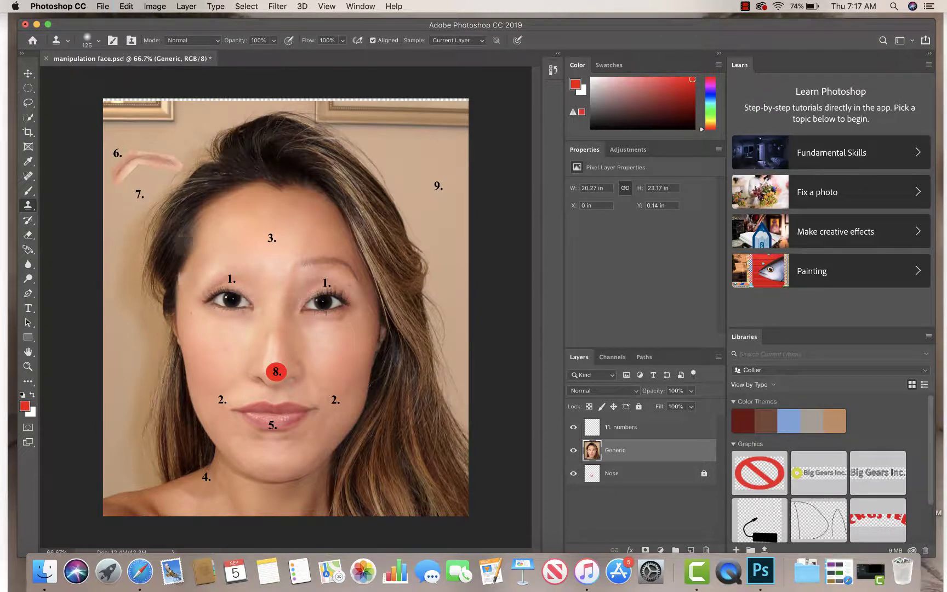
key(bracketleft)
key(bracketleft)
key(bracketleft)
key(bracketleft)
key(bracketleft)
key(bracketleft)
key(bracketleft)
key(bracketleft)
key(bracketleft)
key(bracketright)
key(bracketright)
key(bracketright)
key(bracketright)
mouse_move(191, 275)
mouse_down()
mouse_move(211, 262)
mouse_move(248, 267)
mouse_up()
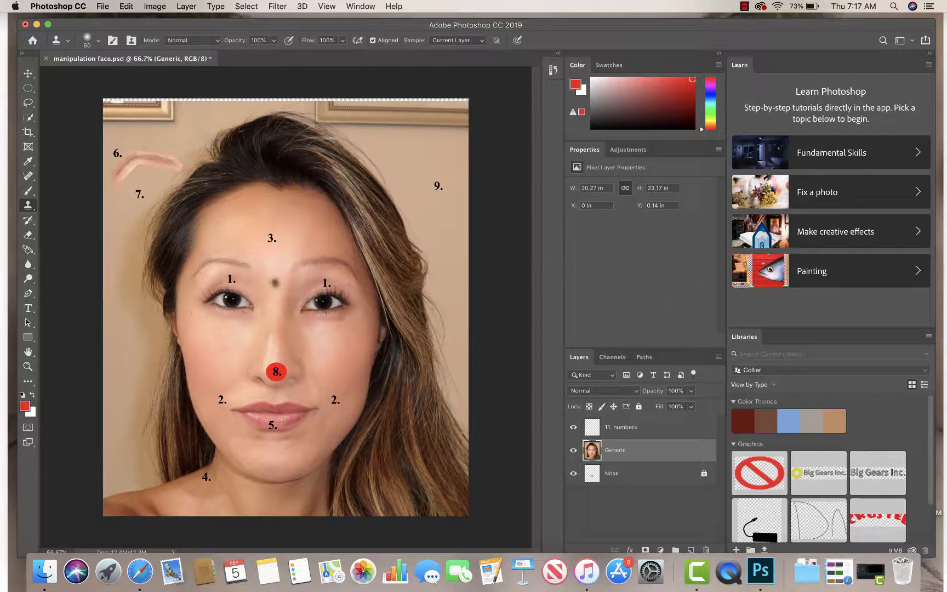
click(280, 261)
Heal the dark mole above the left eyebrow with the Spot Healing Brush.
click(28, 177)
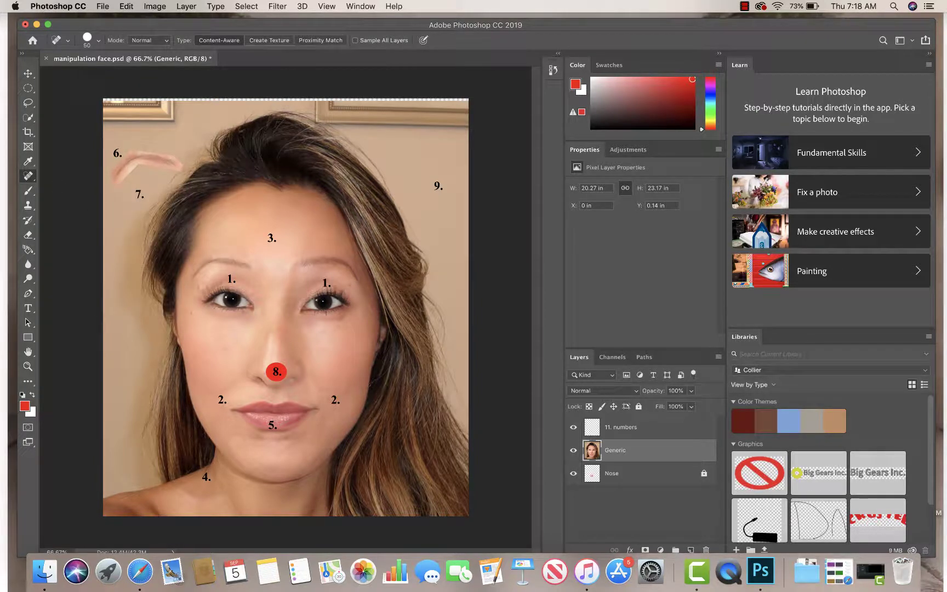
mouse_move(194, 263)
mouse_down()
mouse_move(187, 271)
mouse_move(235, 251)
mouse_up()
Load the saved 'background' channel as a selection around the hair and shoulders.
click(244, 6)
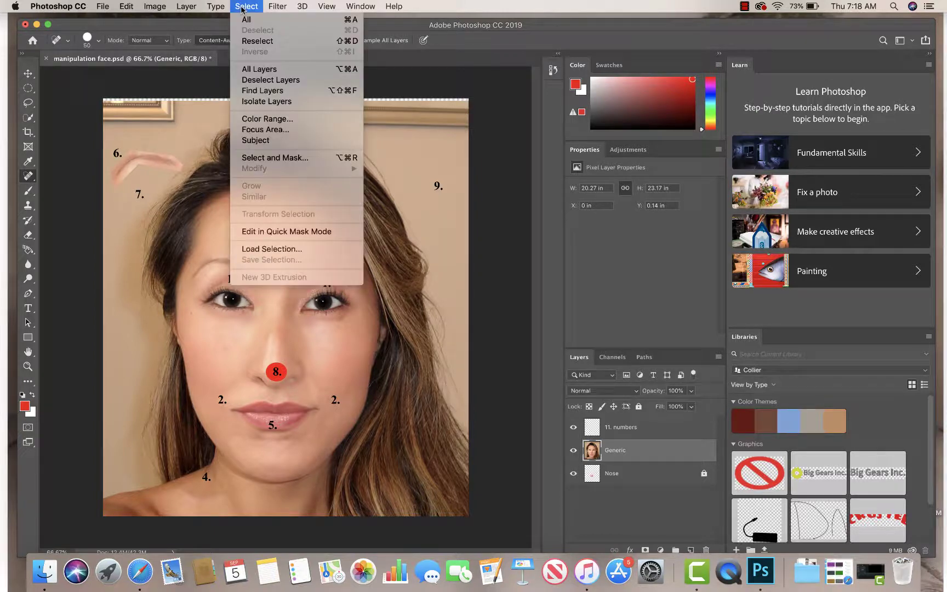
click(296, 249)
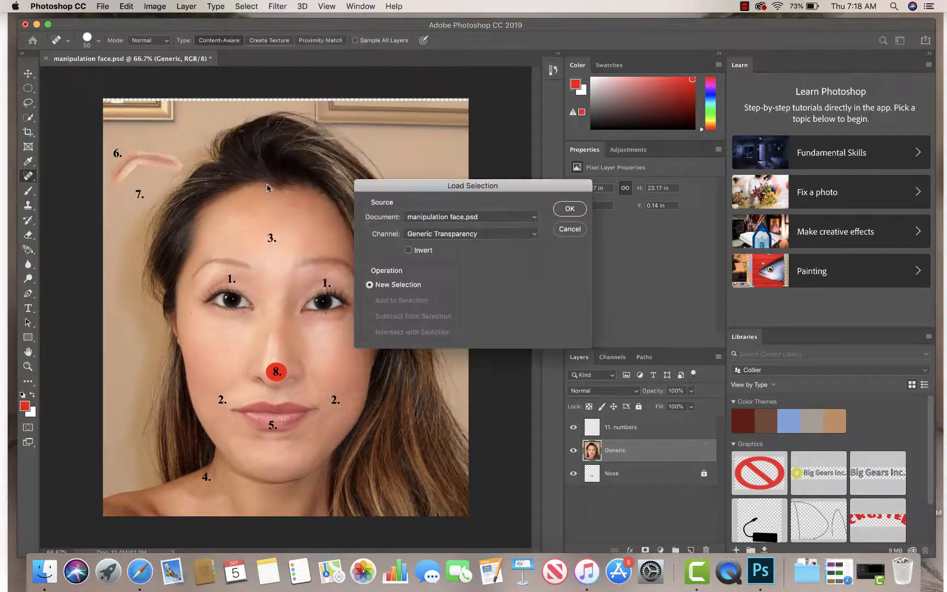
click(485, 234)
click(471, 259)
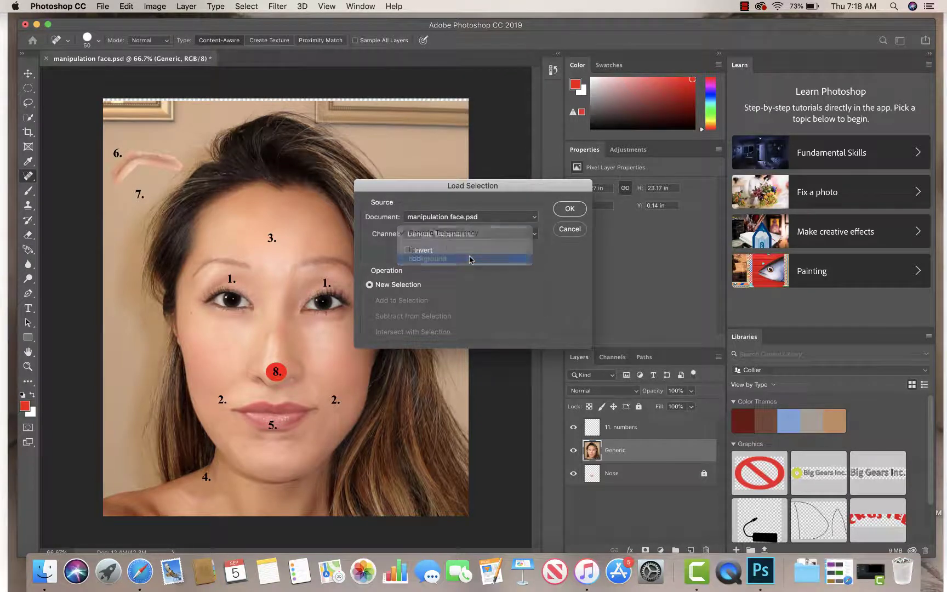
click(566, 213)
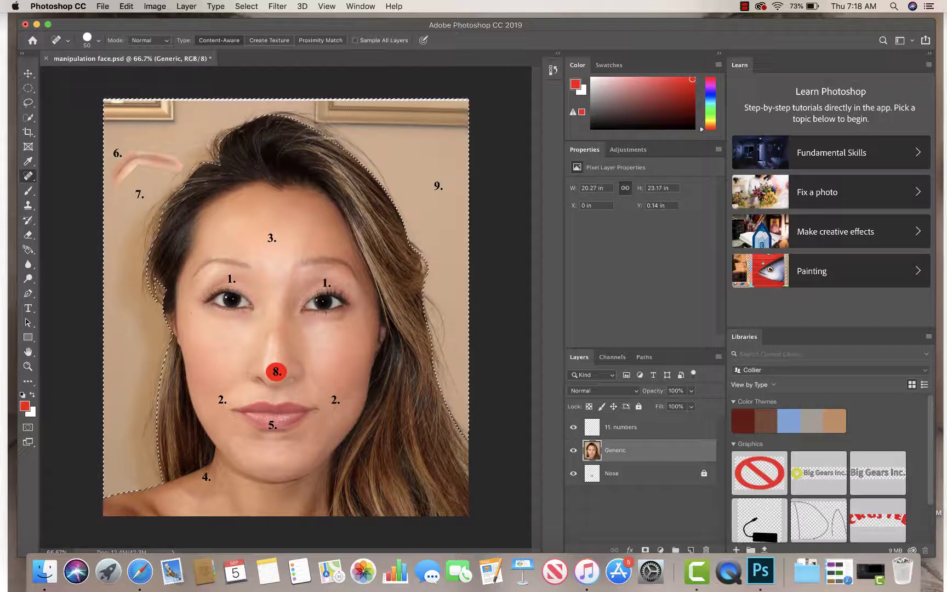
Sample the tan wall colour at the photo's upper right as the foreground colour with the Eyedropper.
click(28, 162)
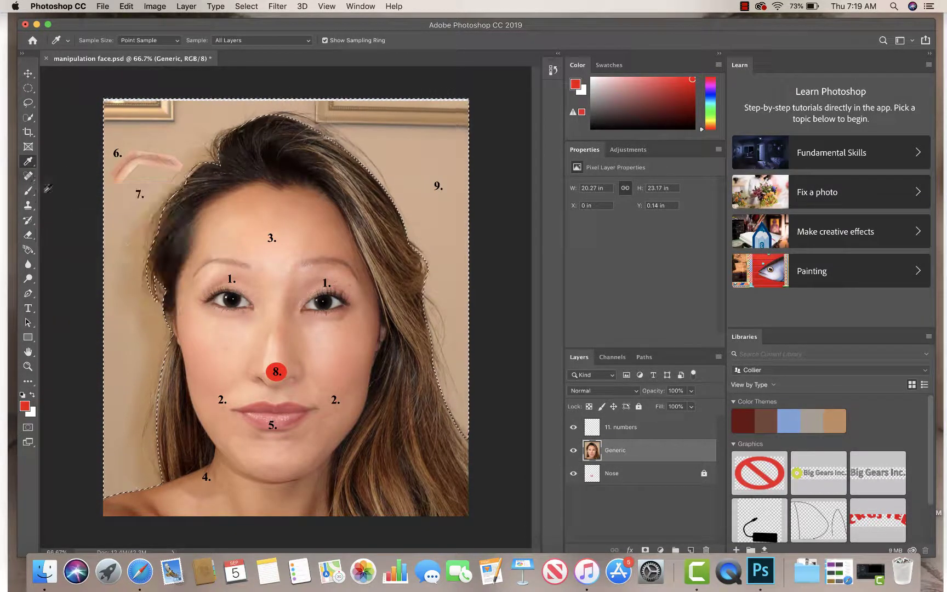
click(459, 244)
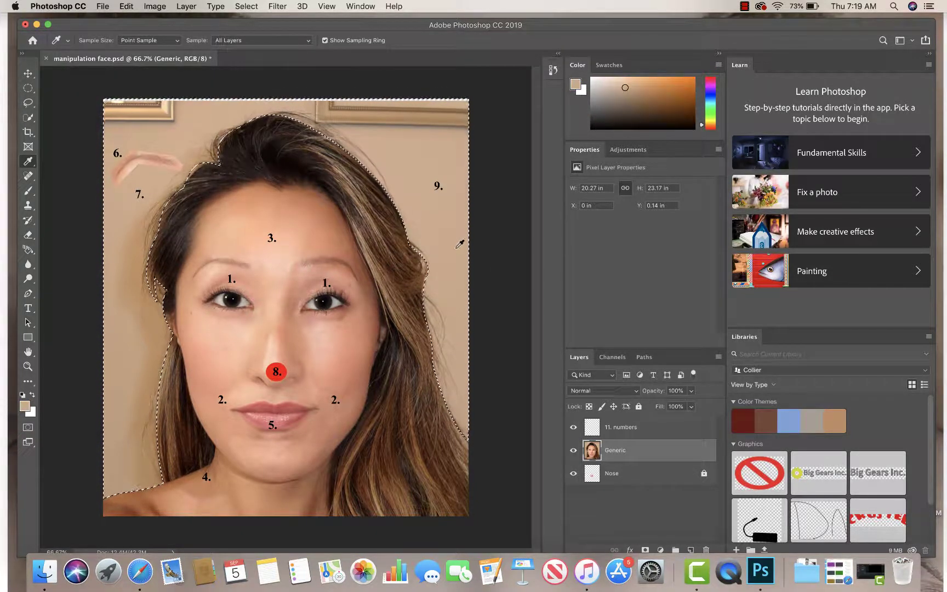
click(454, 248)
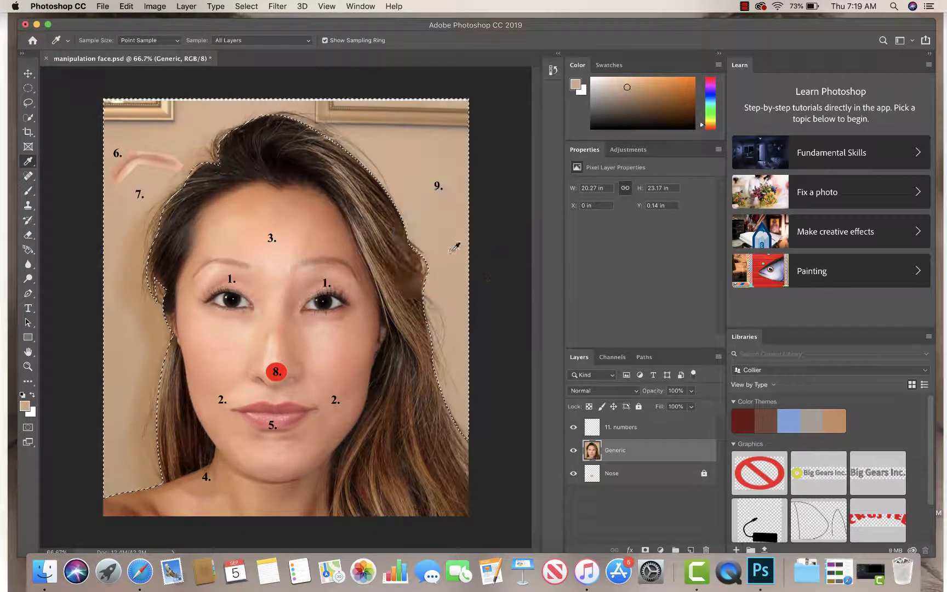
Fill the selected background with Foreground Color tan using Edit > Fill.
click(126, 6)
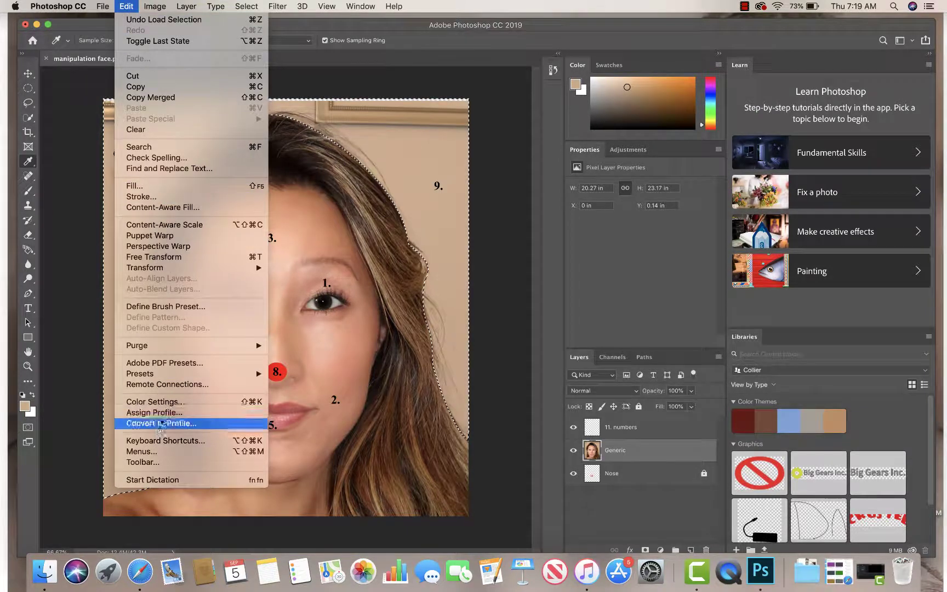
click(168, 187)
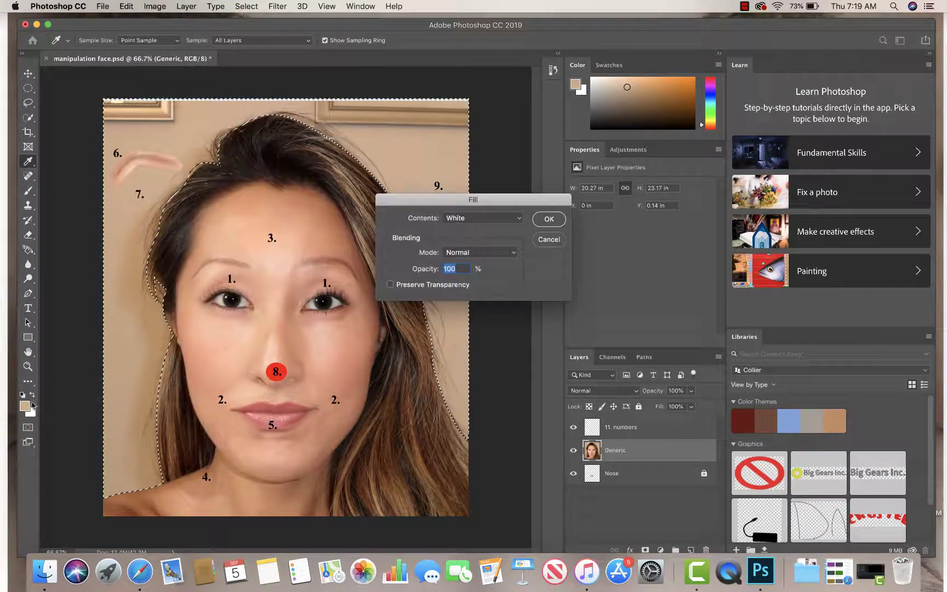
click(482, 219)
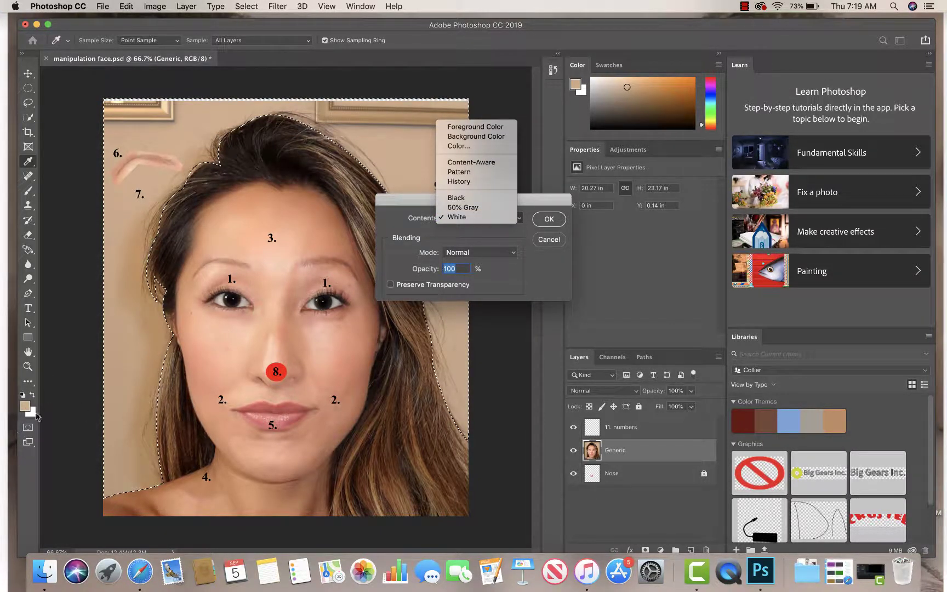
click(472, 127)
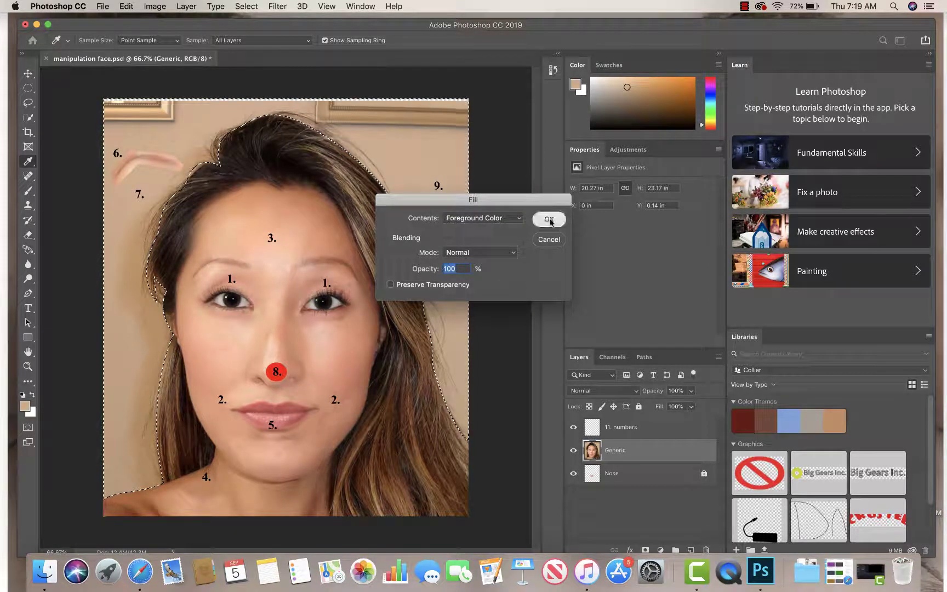
click(549, 220)
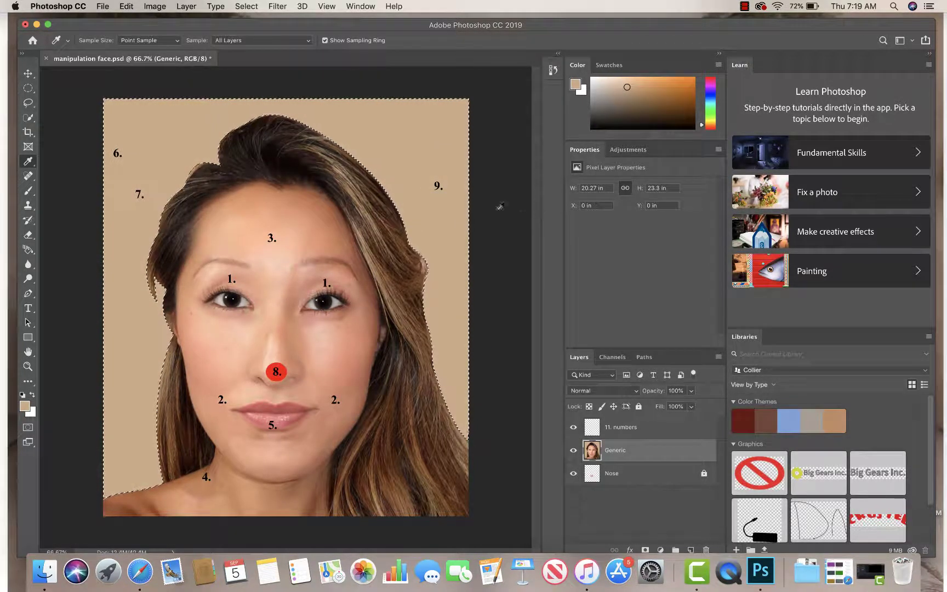
Switch to the Elliptical Marquee and deselect, leaving the tan background fill.
key(m)
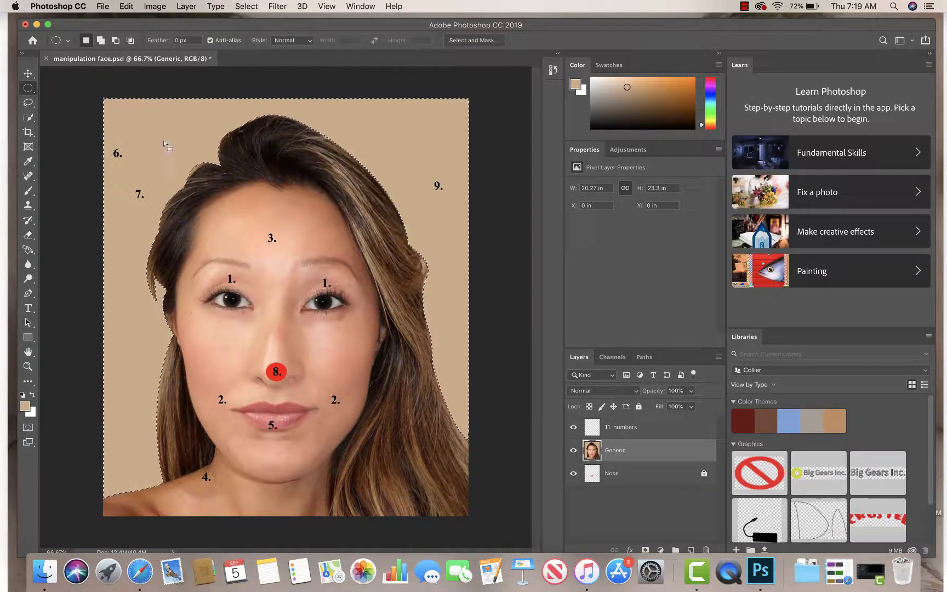
key(super+d)
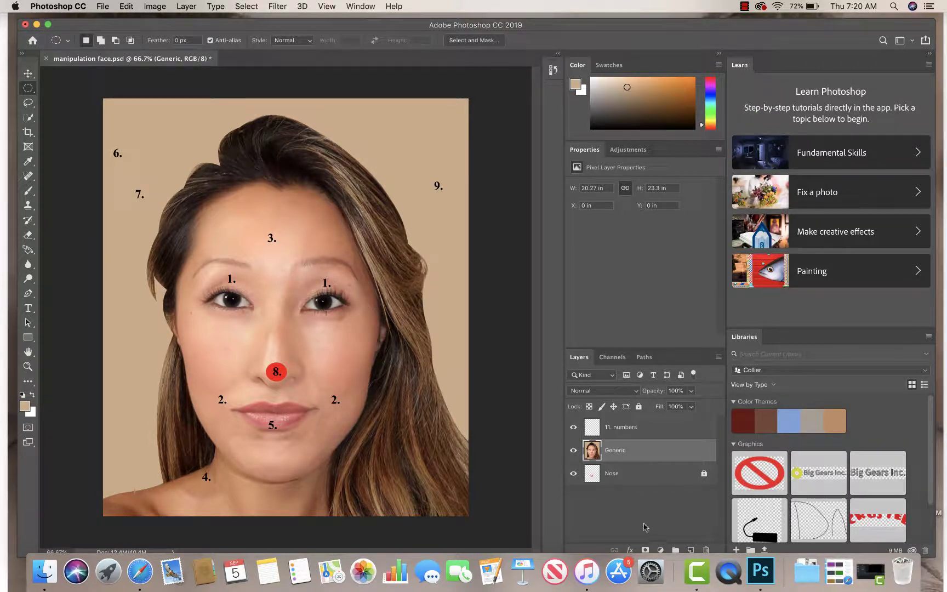
Hide the '11. numbers' layer so the numbered labels disappear from the photo.
drag(640, 475, 639, 434)
click(639, 433)
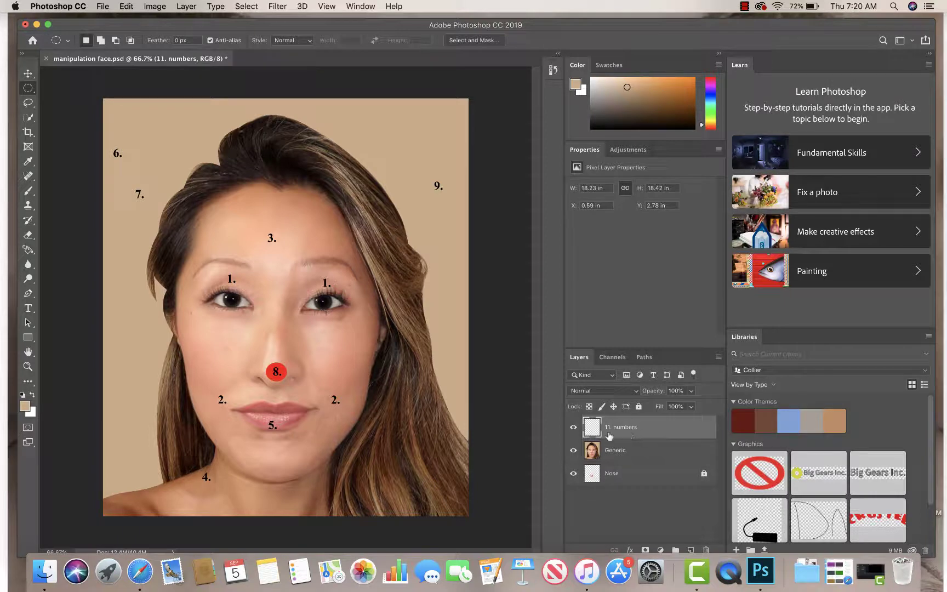
click(574, 431)
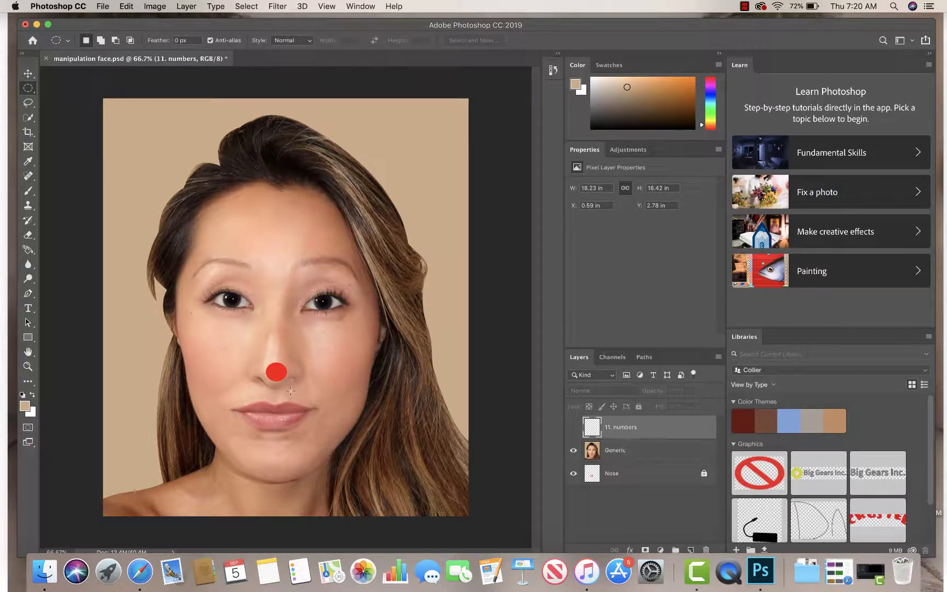
Collapse the side panel dock to widen the canvas view.
click(747, 7)
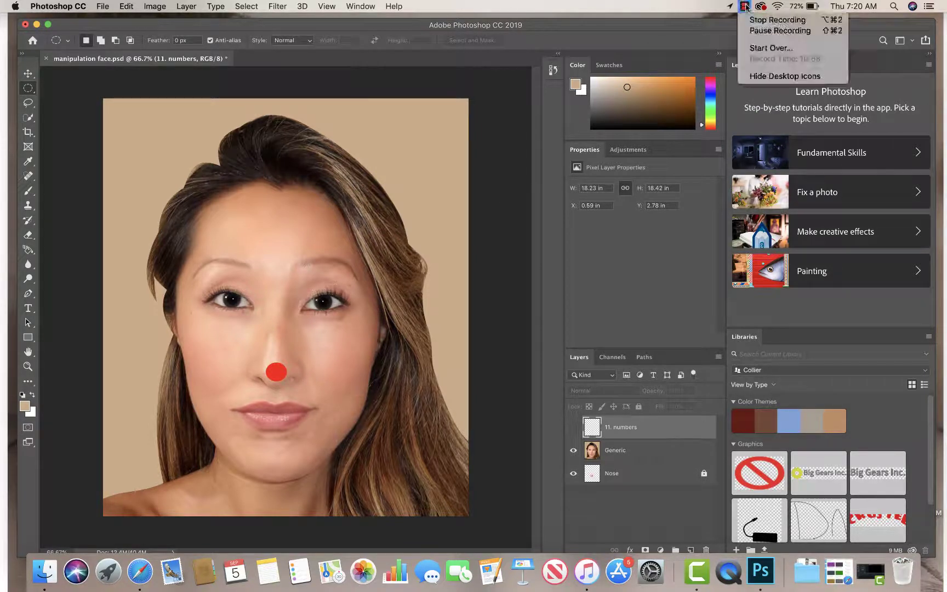
click(763, 31)
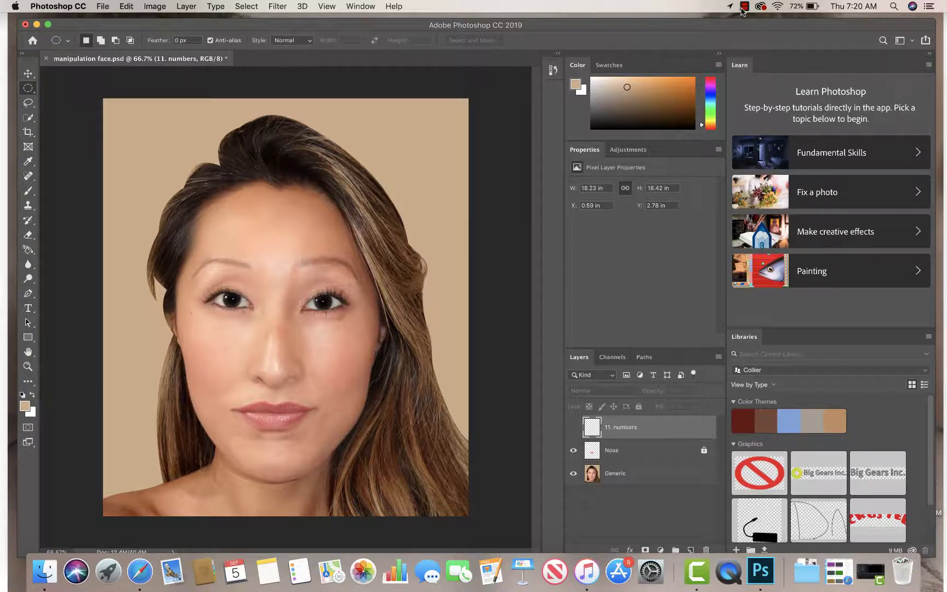
click(719, 54)
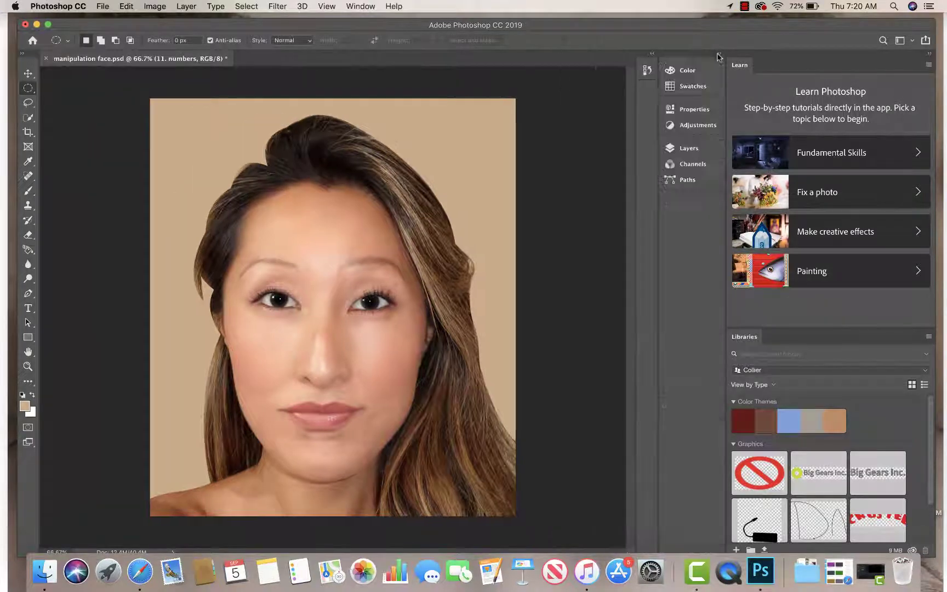
click(743, 5)
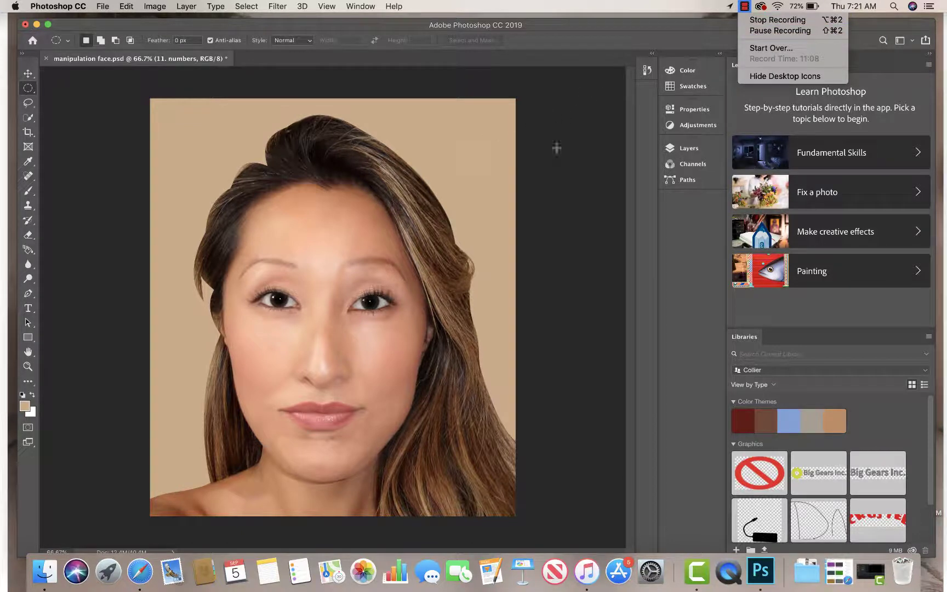
click(616, 143)
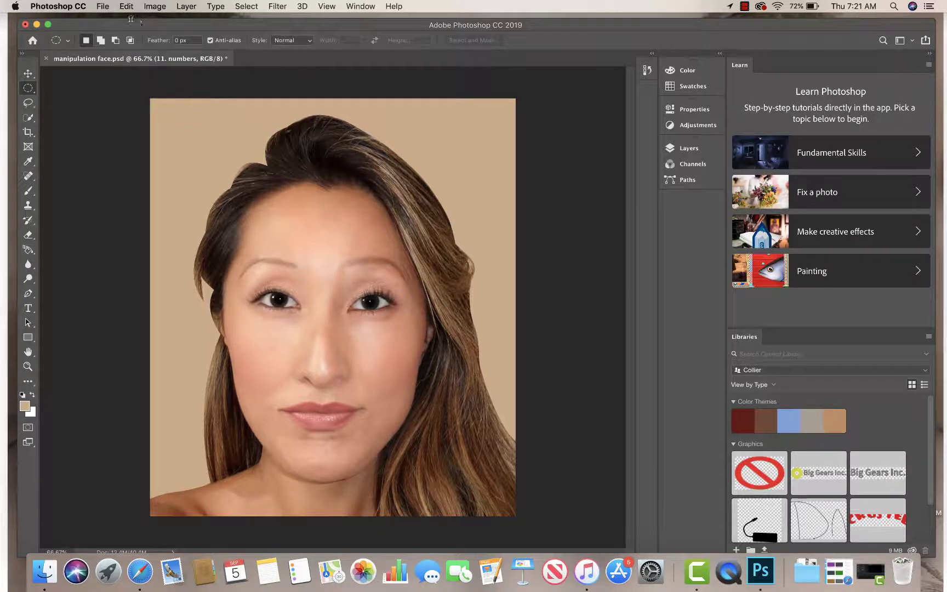
Save a JPEG copy named 'manipulation face_nt.jpg' to Downloads at High quality 8.
click(101, 7)
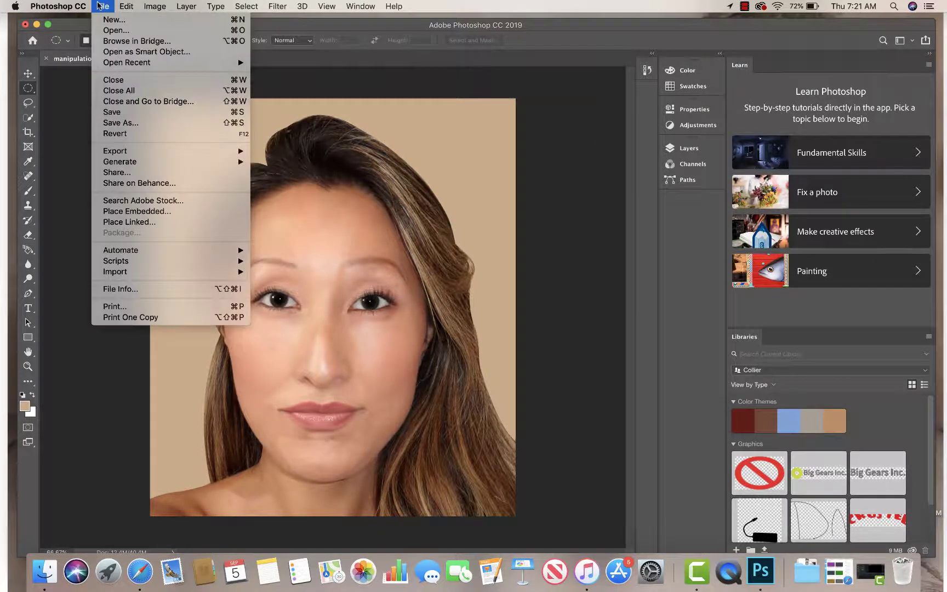
click(188, 124)
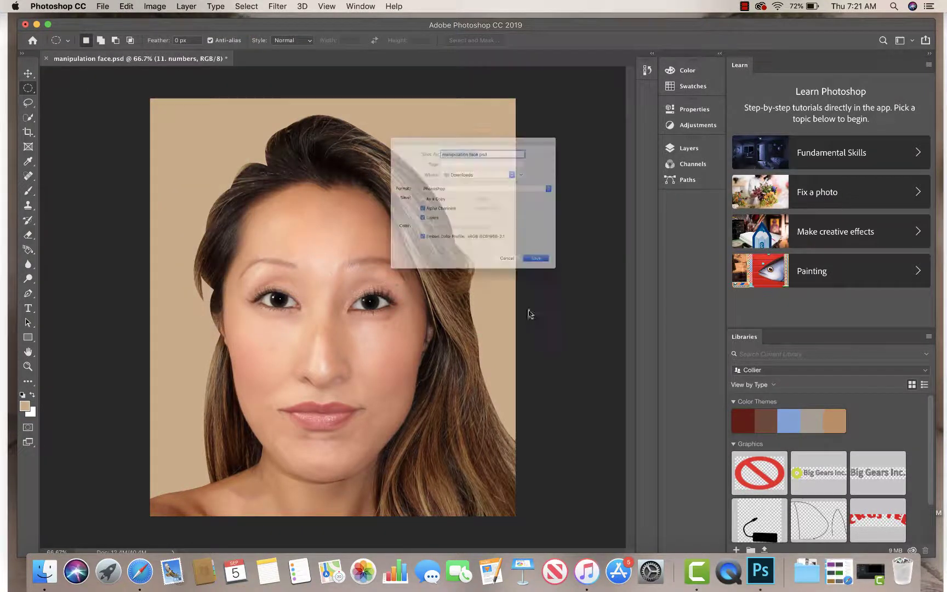
click(474, 181)
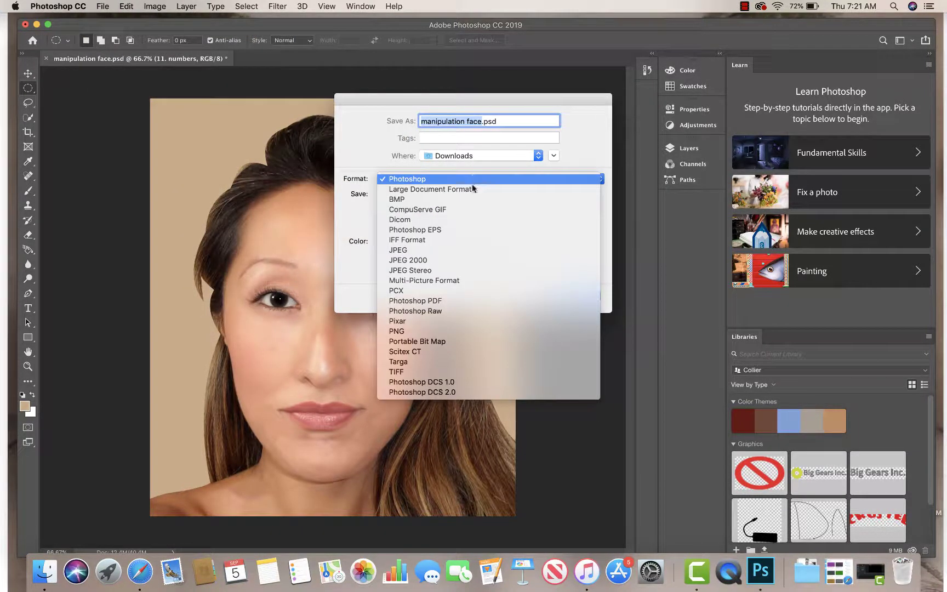
click(469, 251)
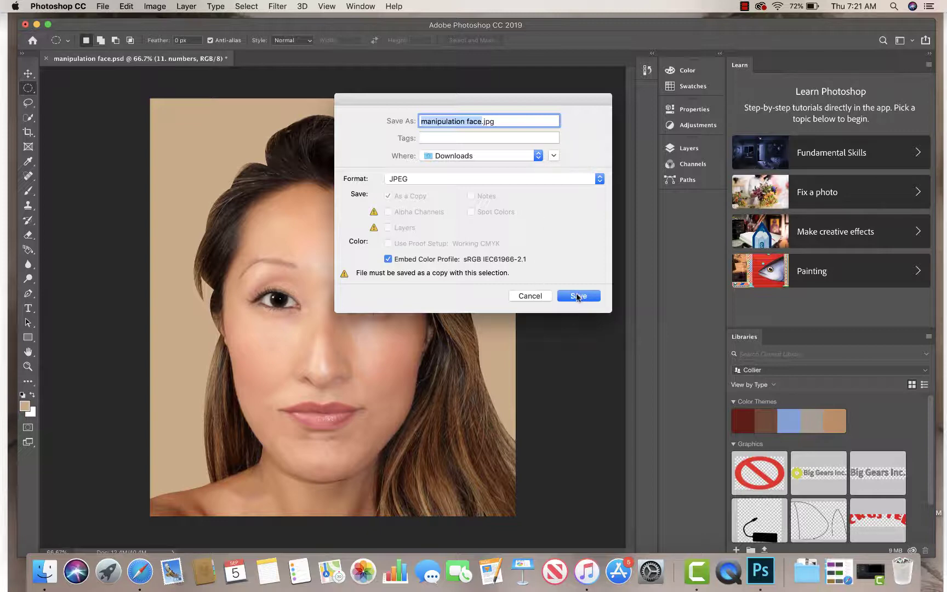
click(481, 120)
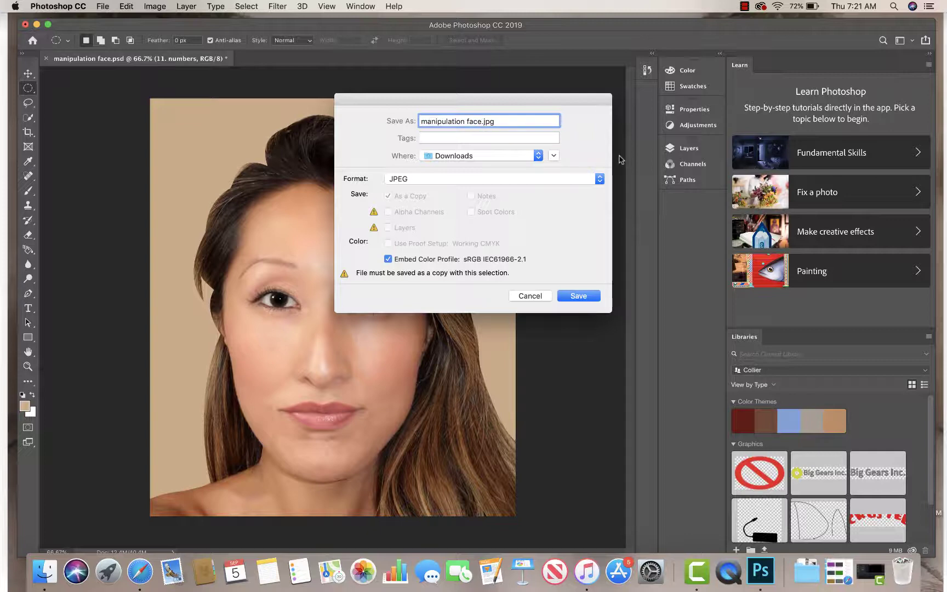
text(_nt)
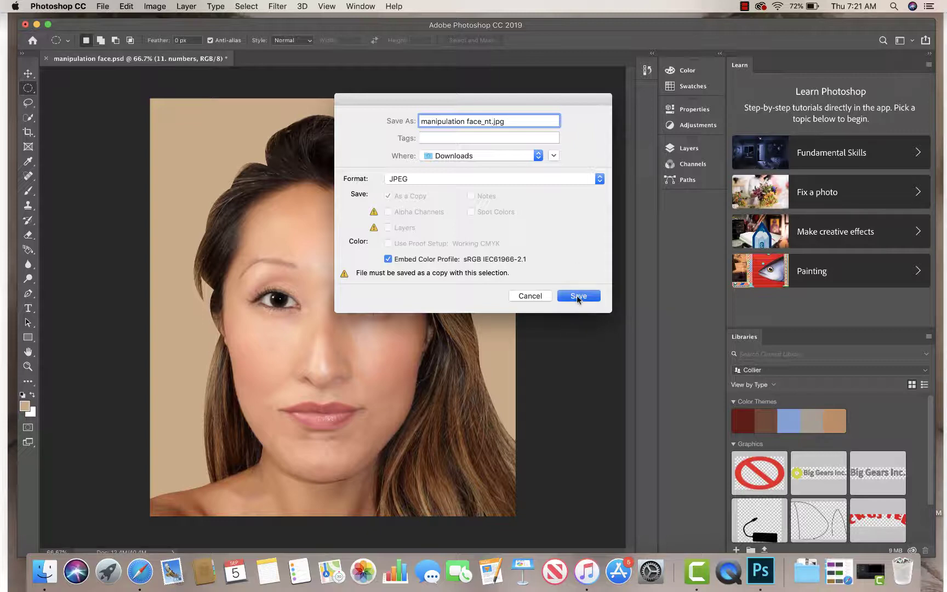
click(578, 296)
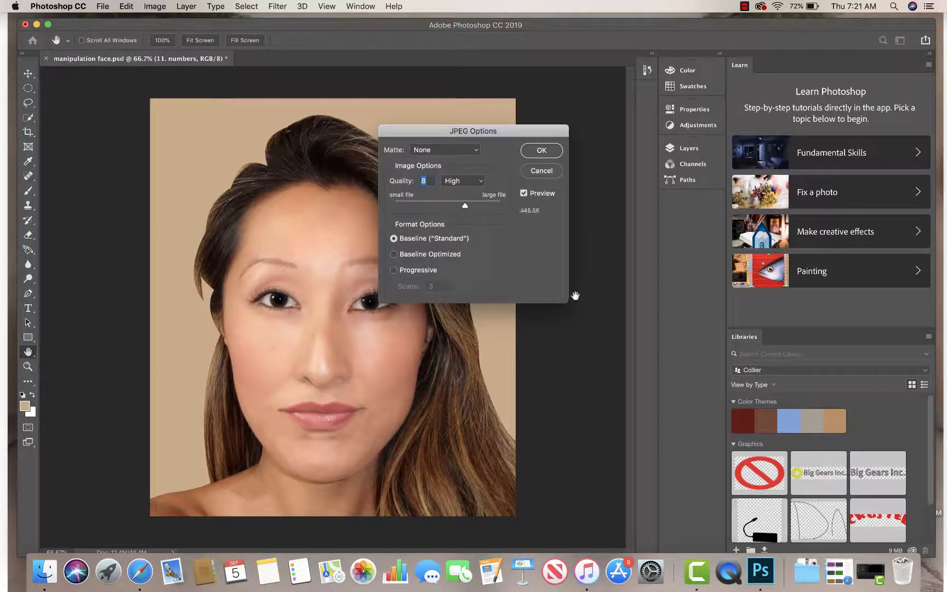
click(546, 158)
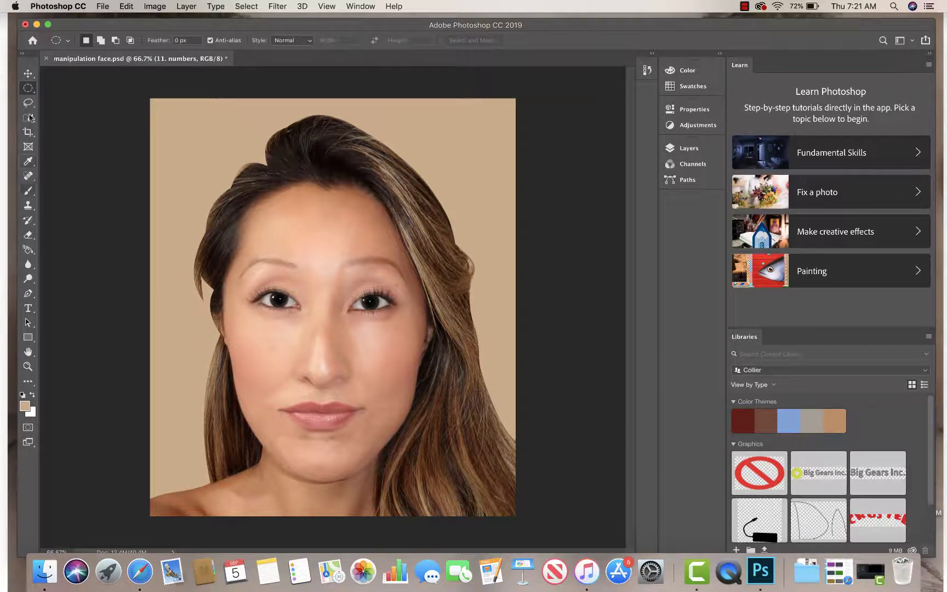
click(242, 7)
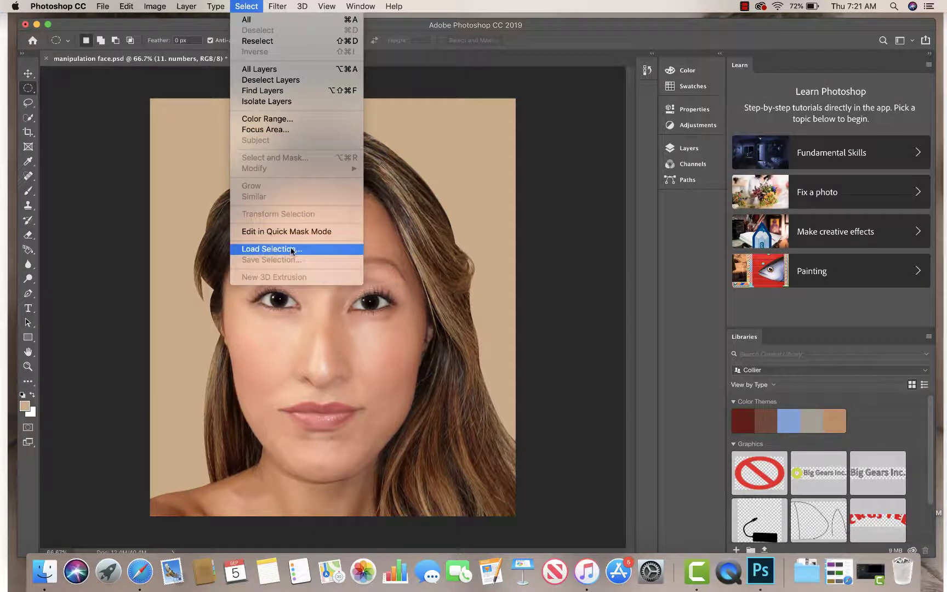
mouse_move(365, 5)
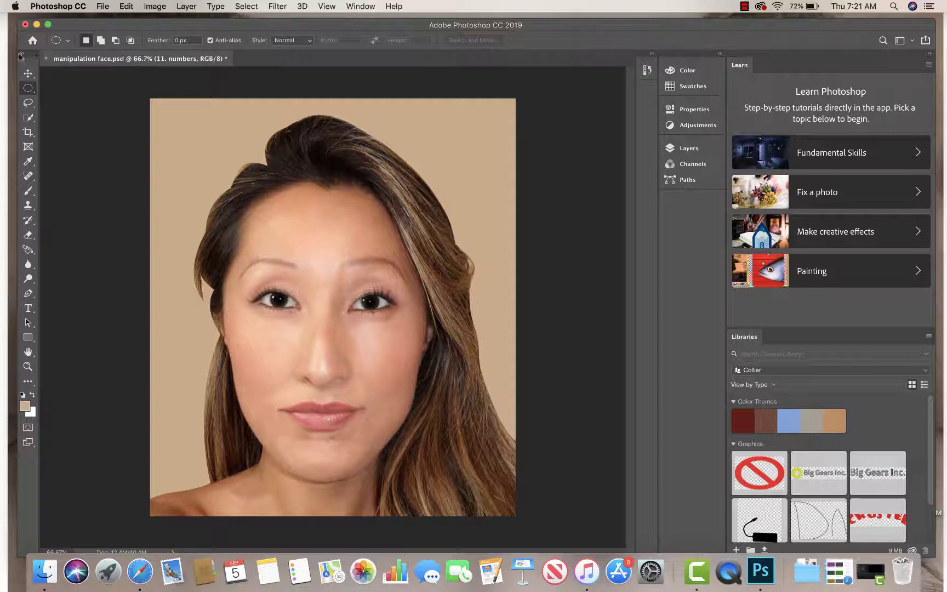
click(28, 176)
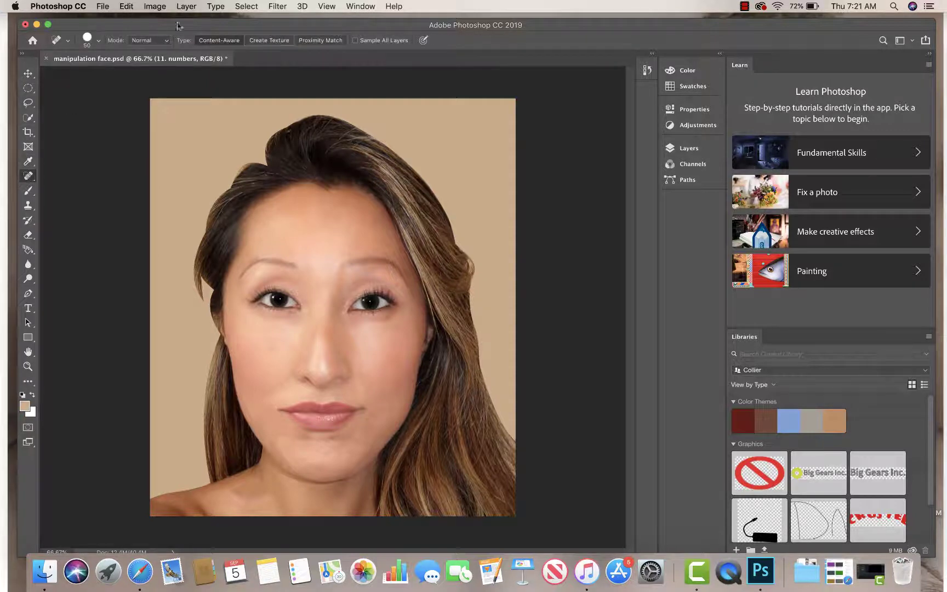
click(27, 220)
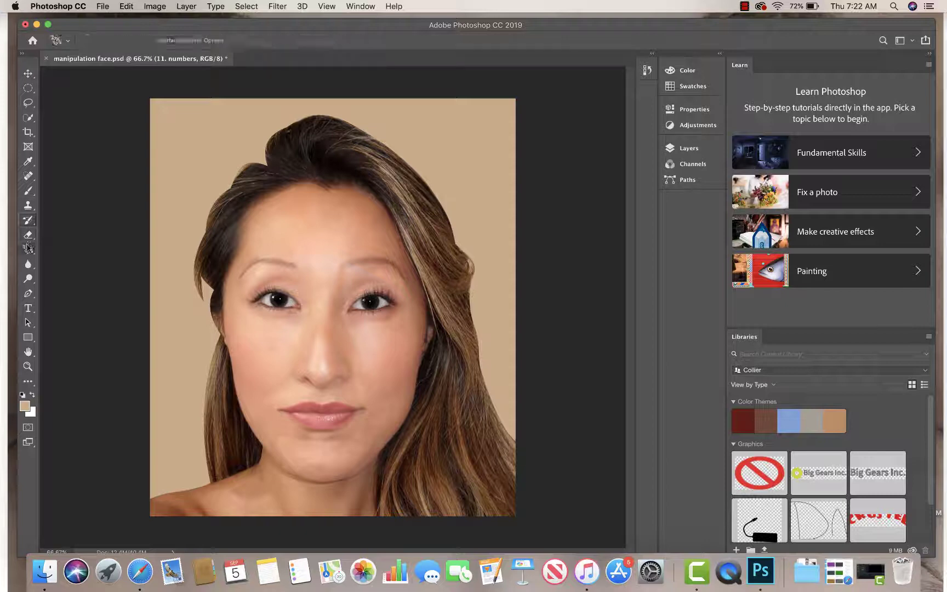
click(28, 117)
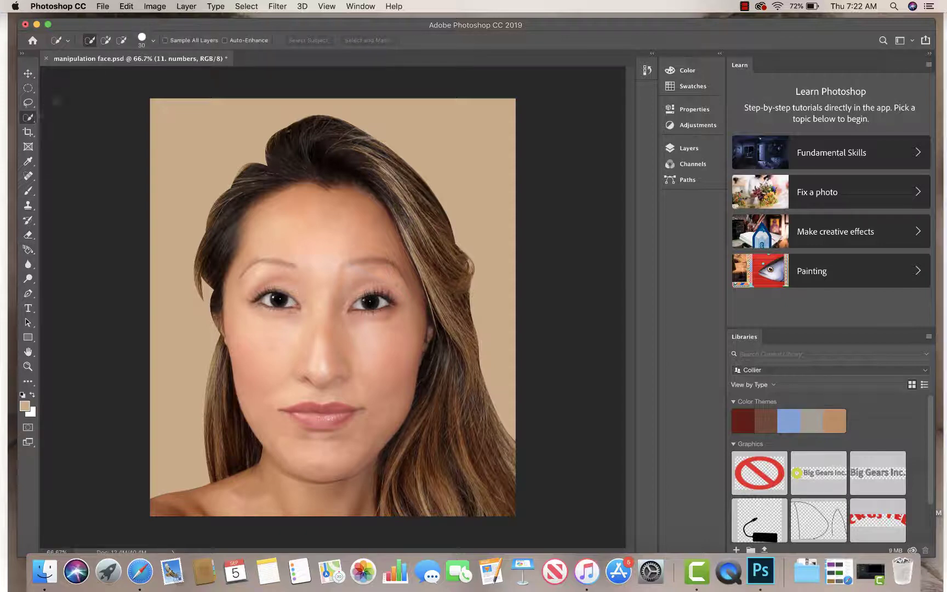